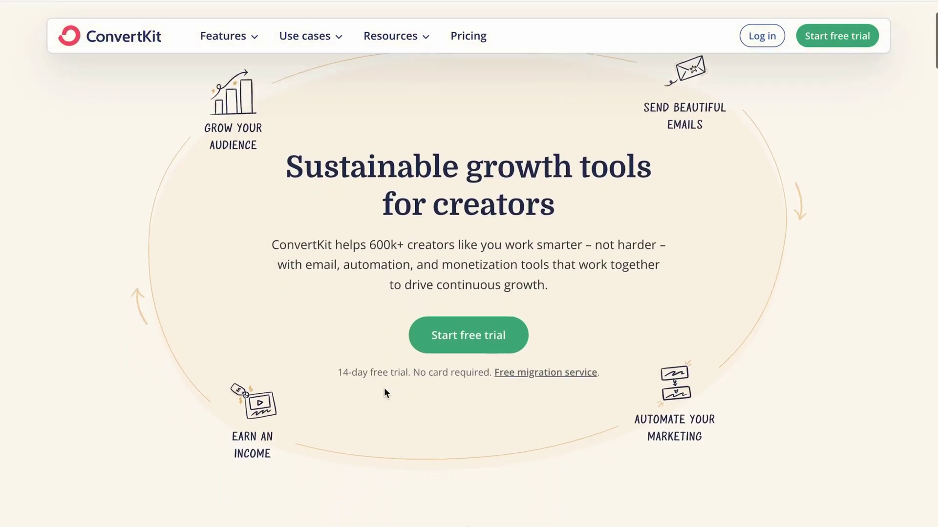
# Set the purchase event's integration to Squarespace
pyautogui.scroll(-10, 384, 389)
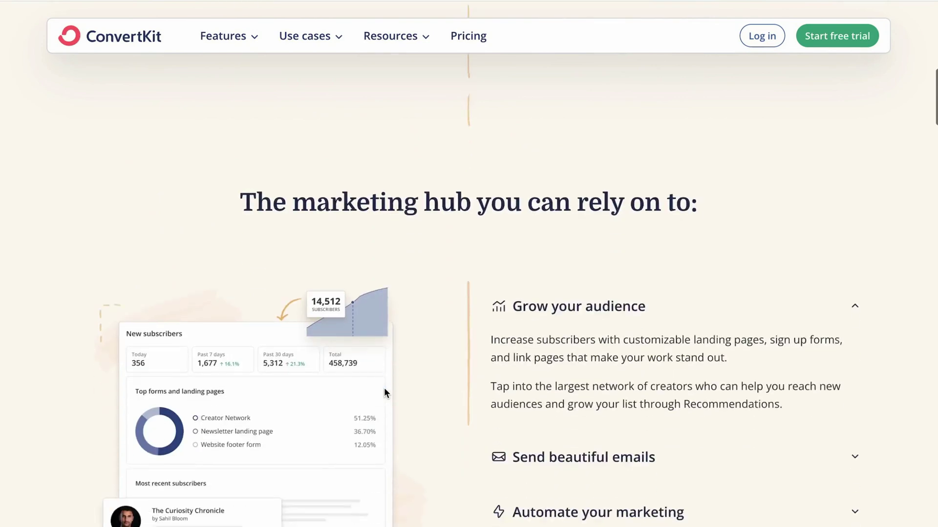
pyautogui.scroll(-7, 384, 391)
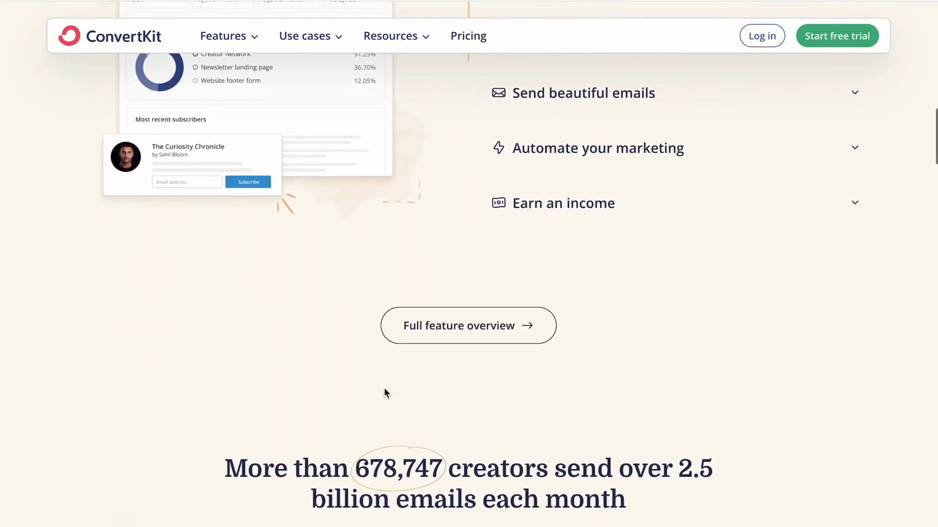
pyautogui.scroll(-5, 384, 389)
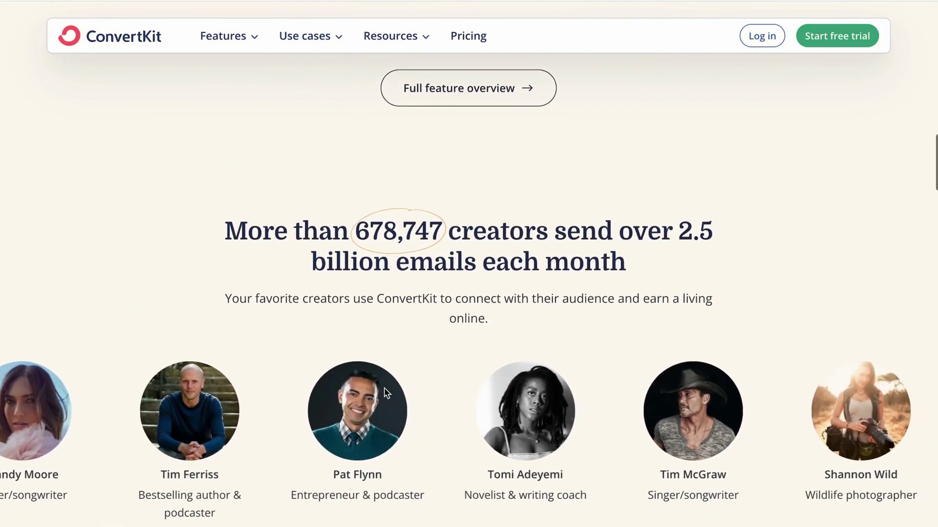
pyautogui.scroll(-5, 384, 391)
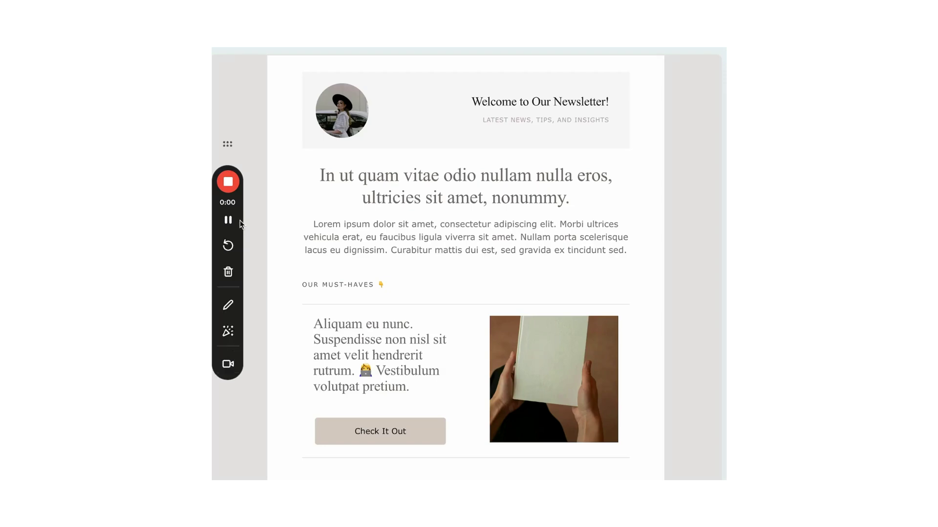
pyautogui.scroll(-12, 531, 375)
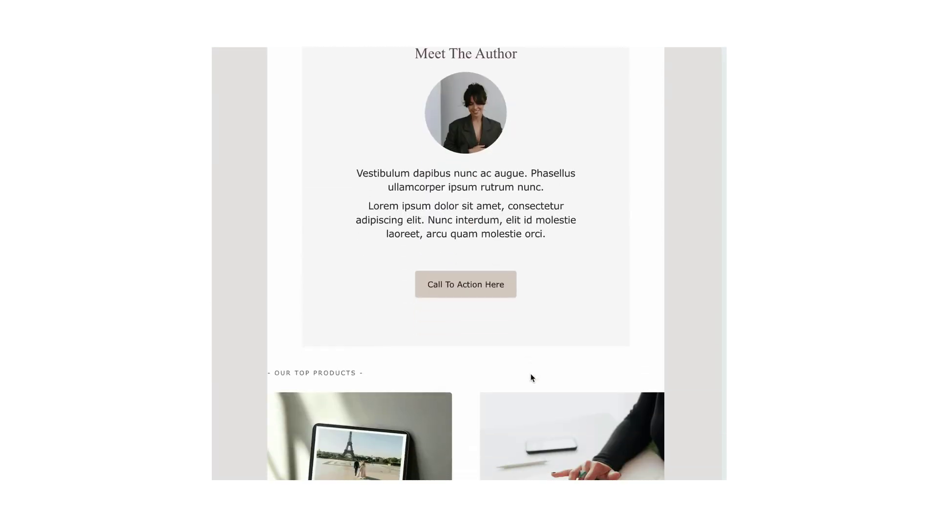
pyautogui.scroll(-15, 531, 379)
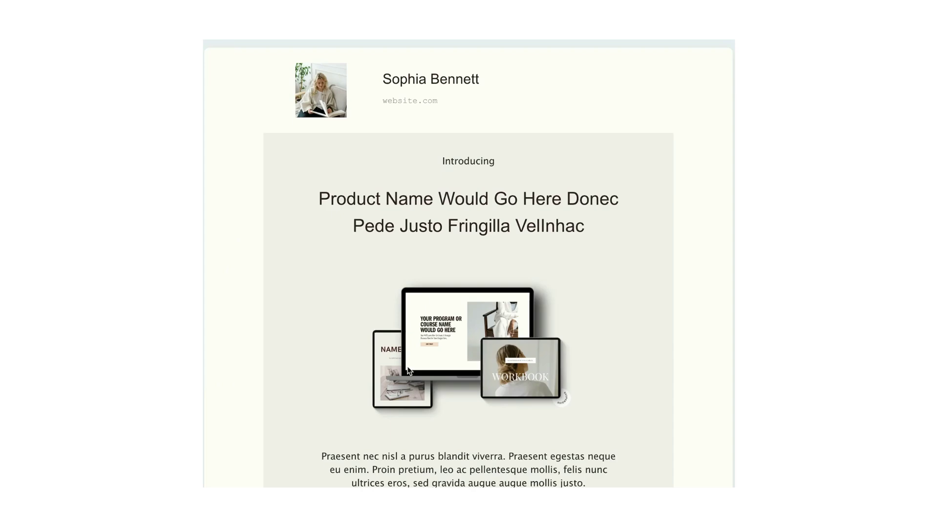
pyautogui.scroll(-6, 409, 370)
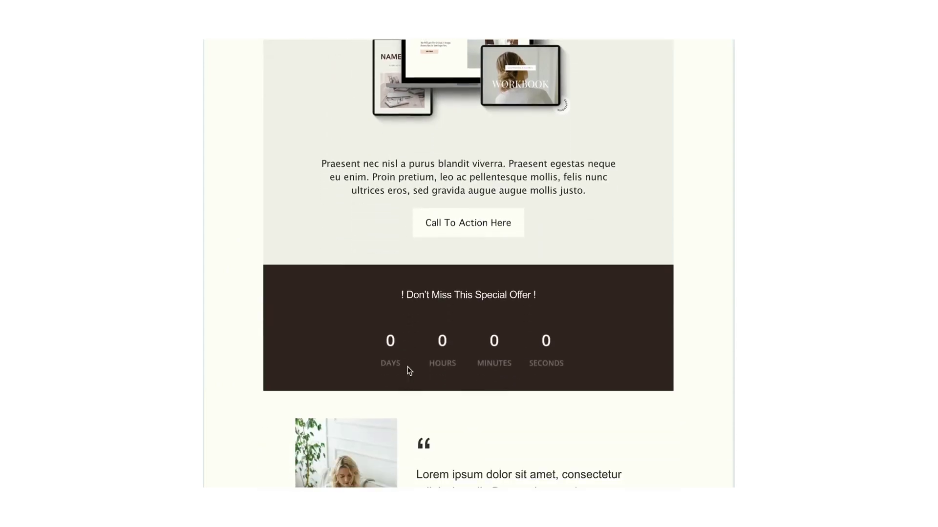
pyautogui.scroll(-10, 409, 370)
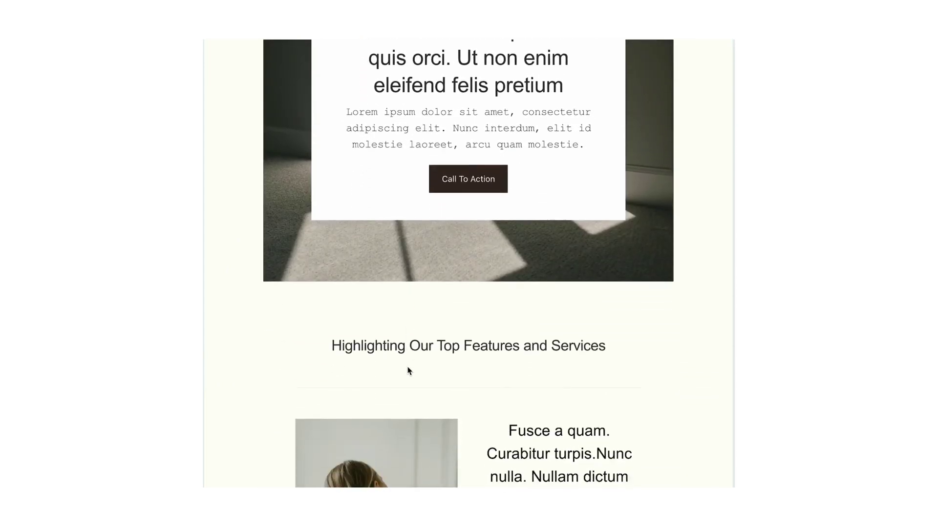
pyautogui.scroll(-12, 409, 370)
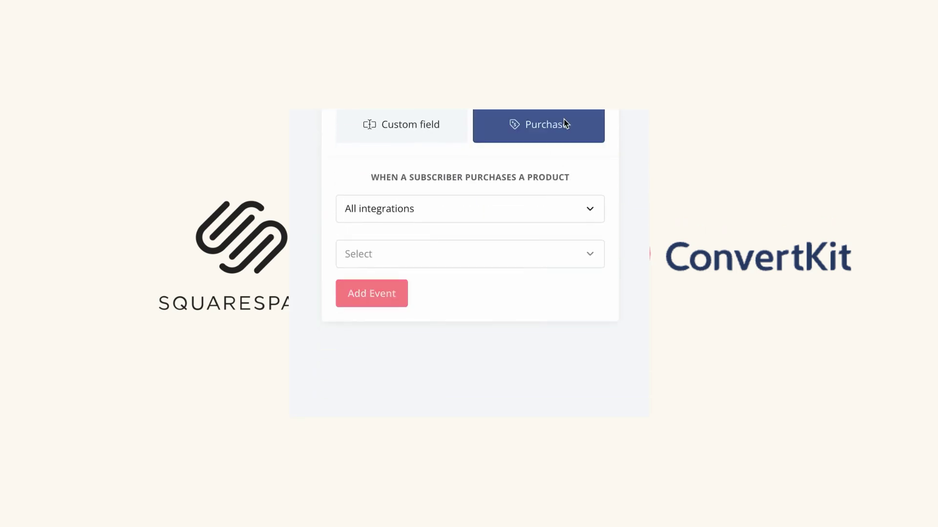
pyautogui.scroll(-1, 597, 201)
pyautogui.click(599, 181)
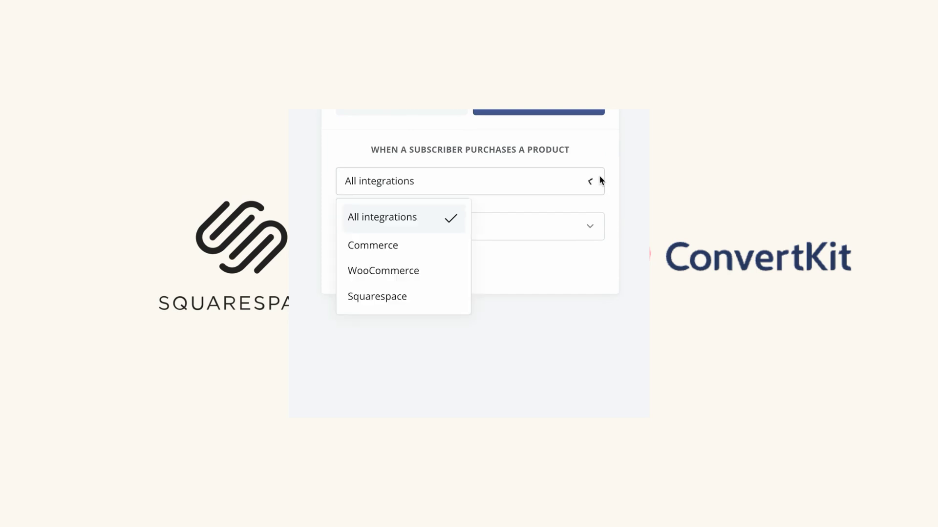
pyautogui.click(400, 297)
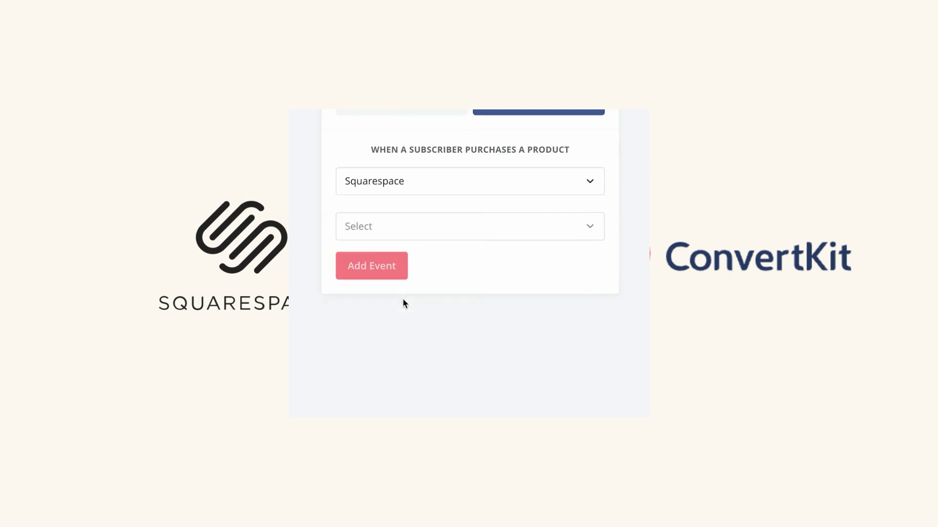
# Select the Creative Studio - Squarespace 7.1 Template product, add the event, and open the next-step choices
pyautogui.click(586, 227)
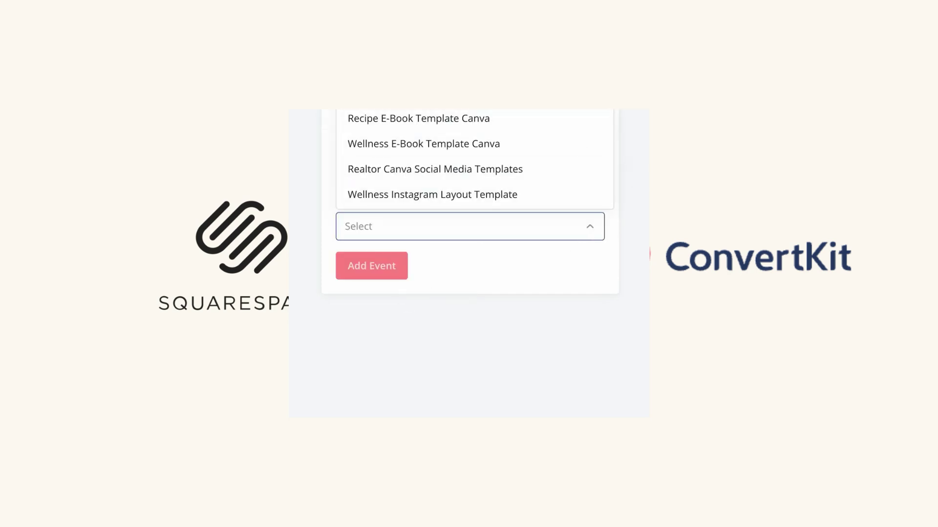
pyautogui.scroll(-3, 474, 157)
pyautogui.scroll(-3, 474, 156)
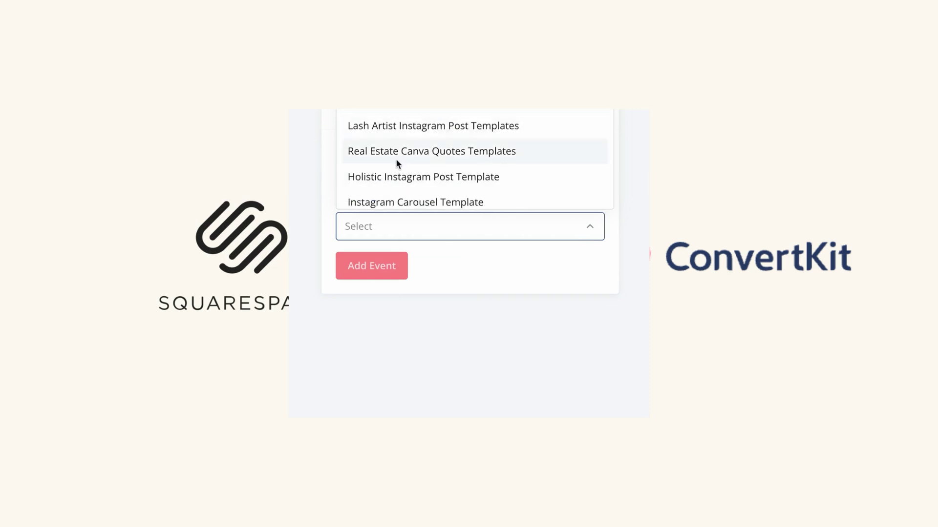
pyautogui.scroll(-3, 403, 166)
pyautogui.scroll(-5, 410, 168)
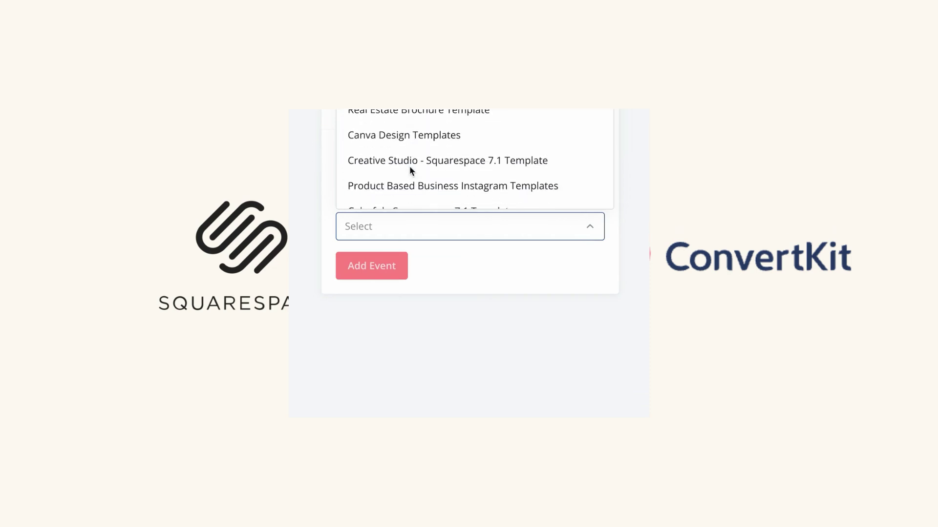
pyautogui.click(446, 154)
pyautogui.click(383, 271)
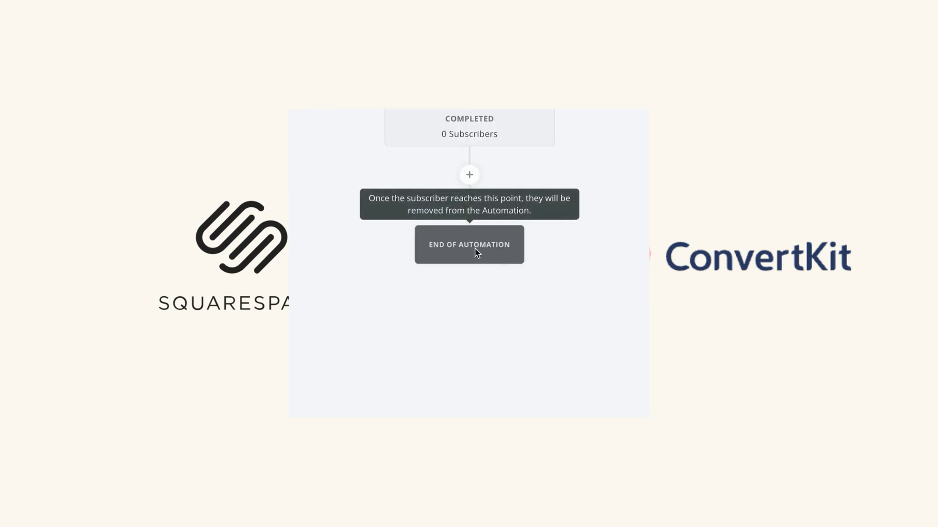
pyautogui.click(473, 176)
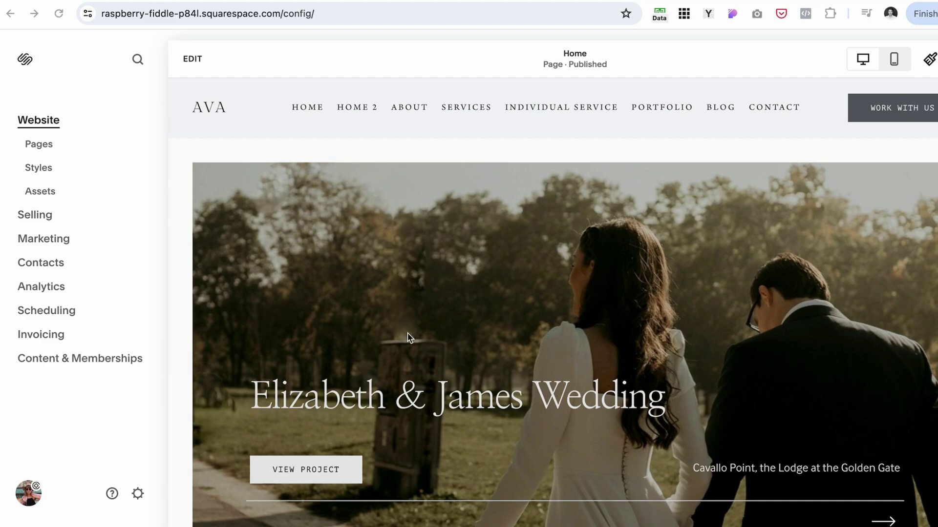
pyautogui.scroll(-10, 419, 295)
pyautogui.scroll(5, 420, 293)
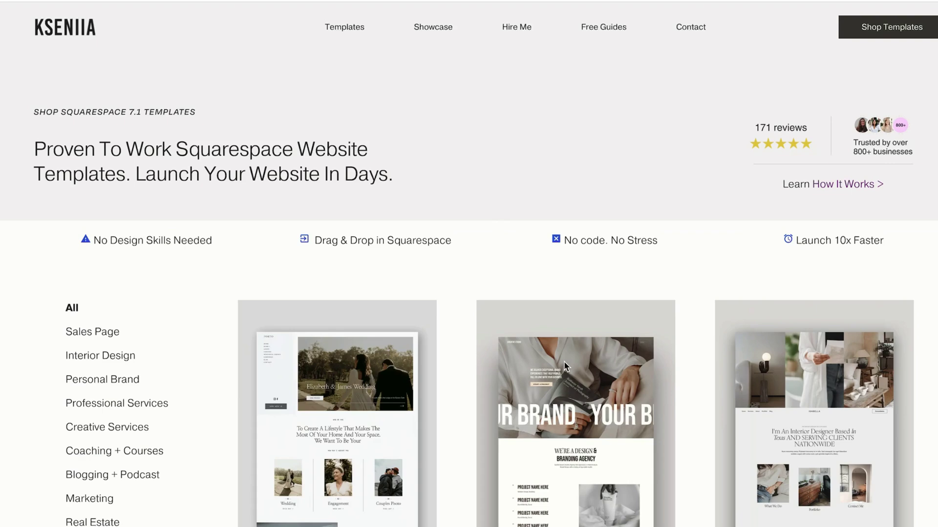
pyautogui.scroll(-4, 563, 361)
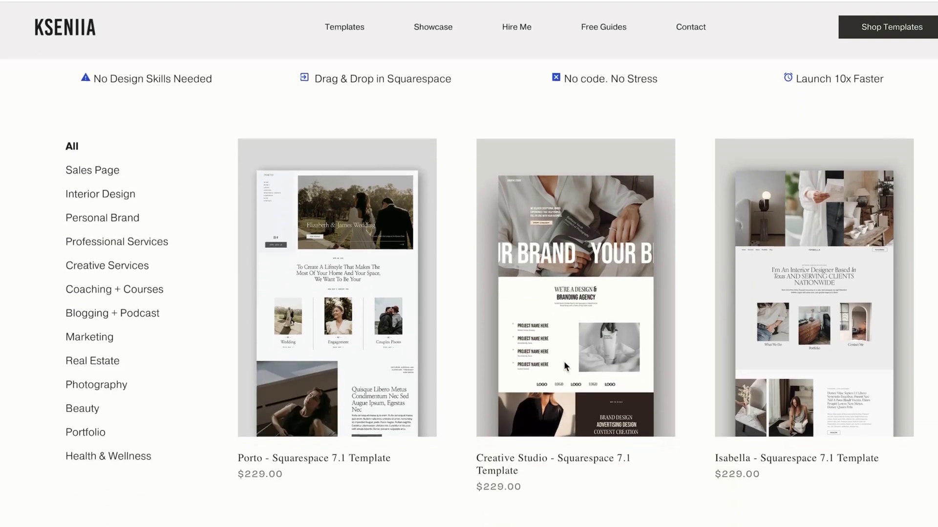
pyautogui.scroll(-4, 563, 361)
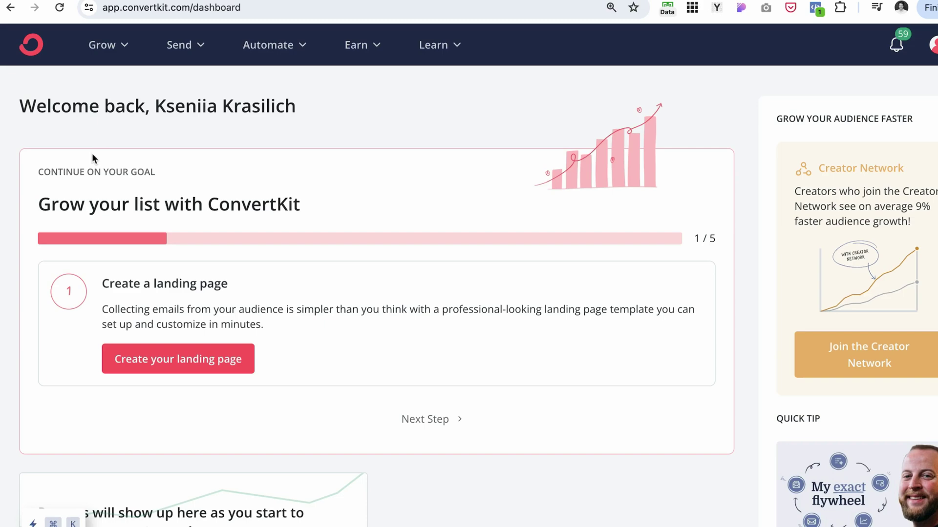
# Browse the Grow, Send and Automate menus, then go to Grow > Landing Pages & Forms
pyautogui.click(129, 48)
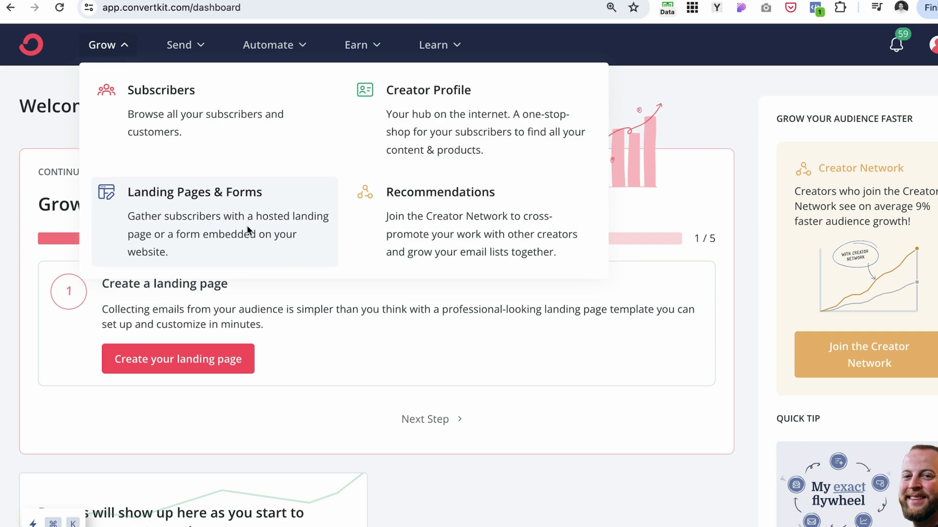
pyautogui.click(547, 46)
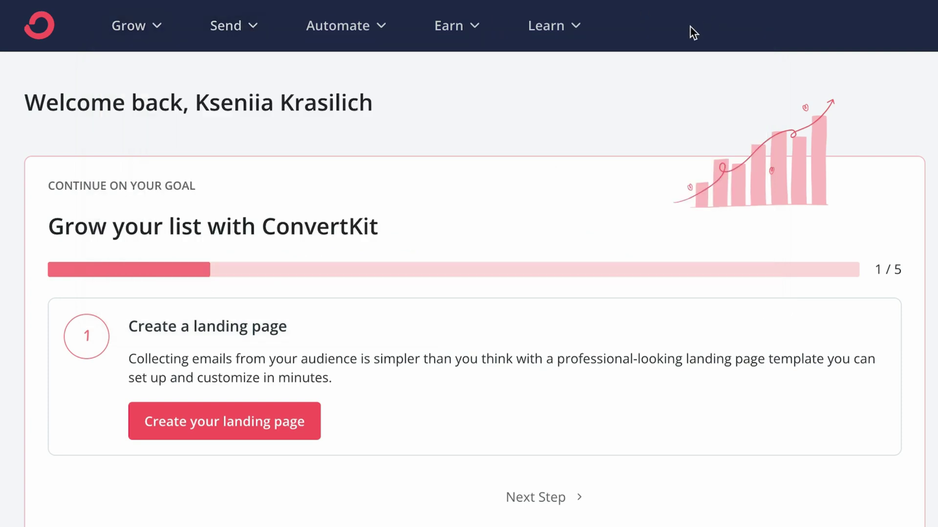
pyautogui.click(256, 27)
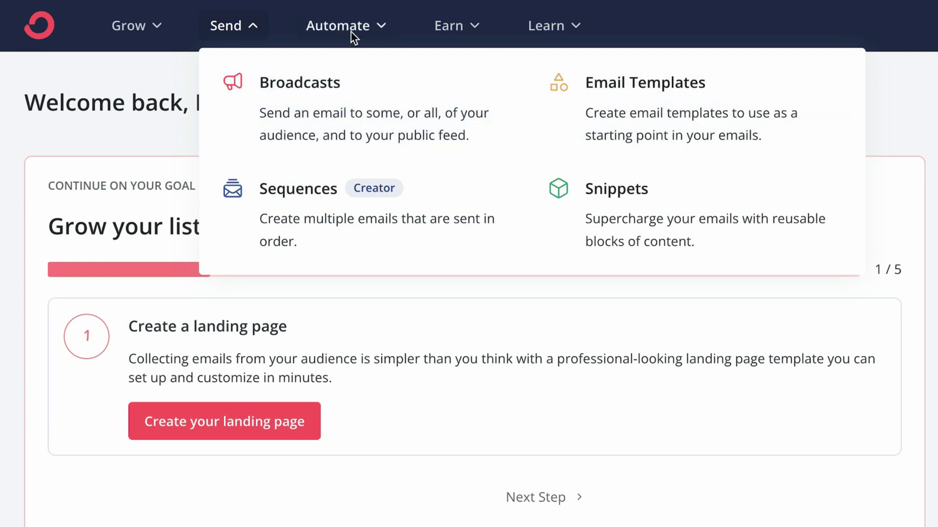
pyautogui.click(380, 28)
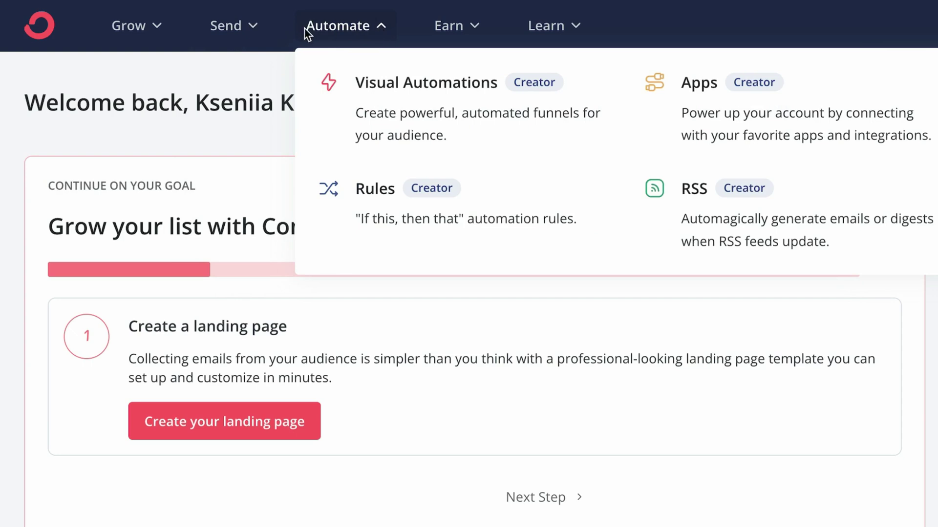
pyautogui.click(153, 29)
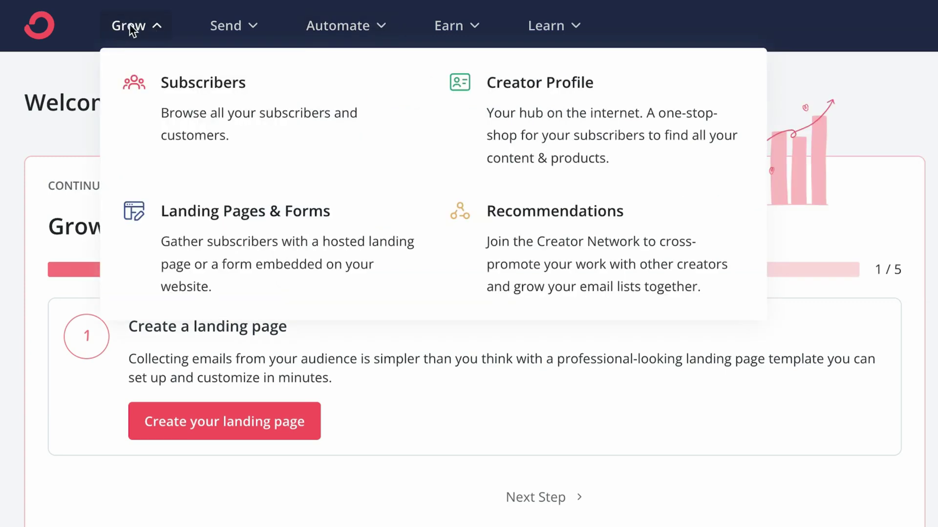
pyautogui.click(222, 239)
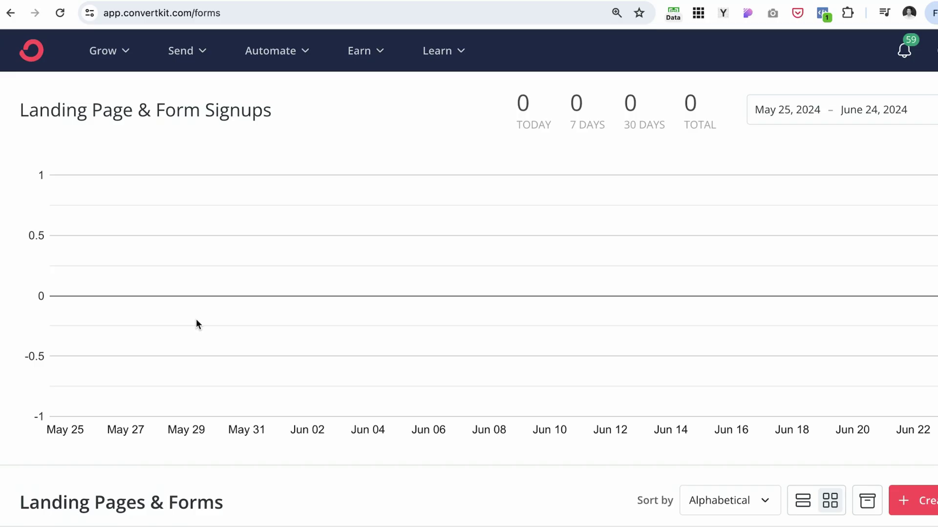
pyautogui.scroll(-1, 428, 313)
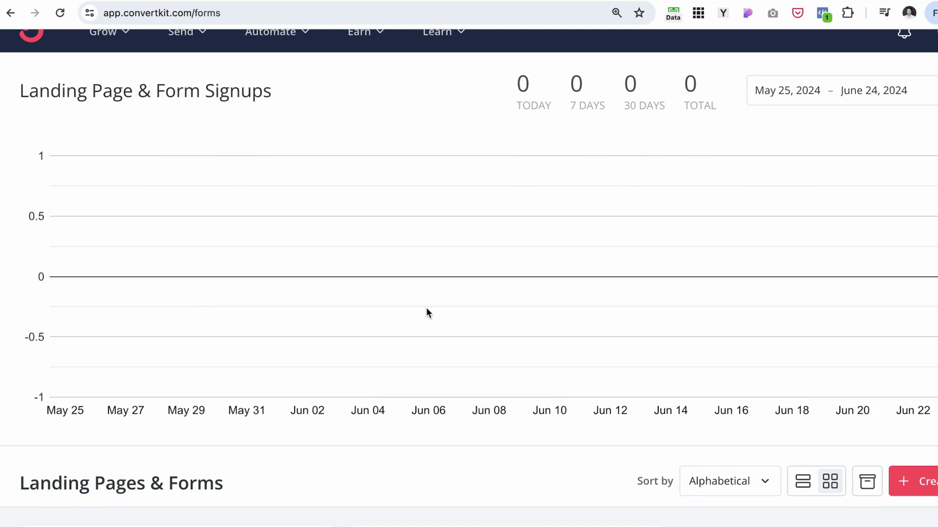
pyautogui.scroll(-3, 492, 289)
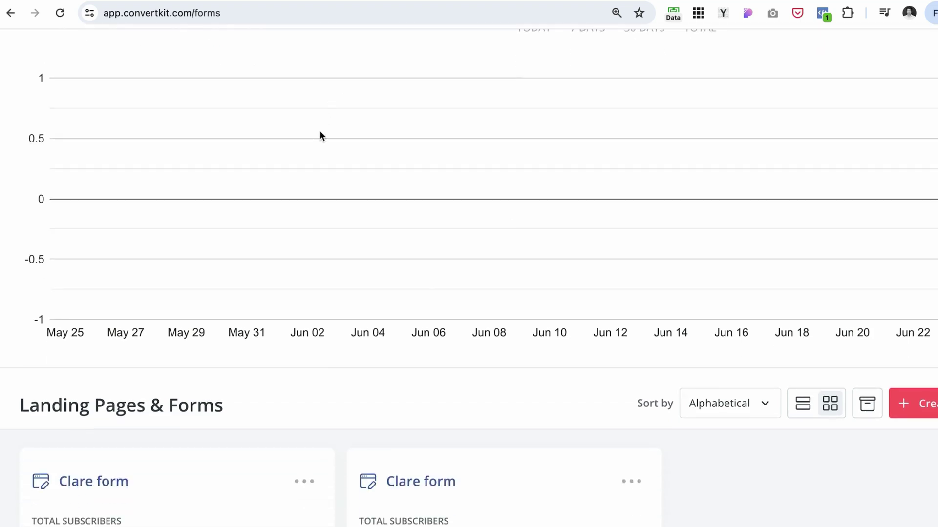
pyautogui.scroll(4, 259, 79)
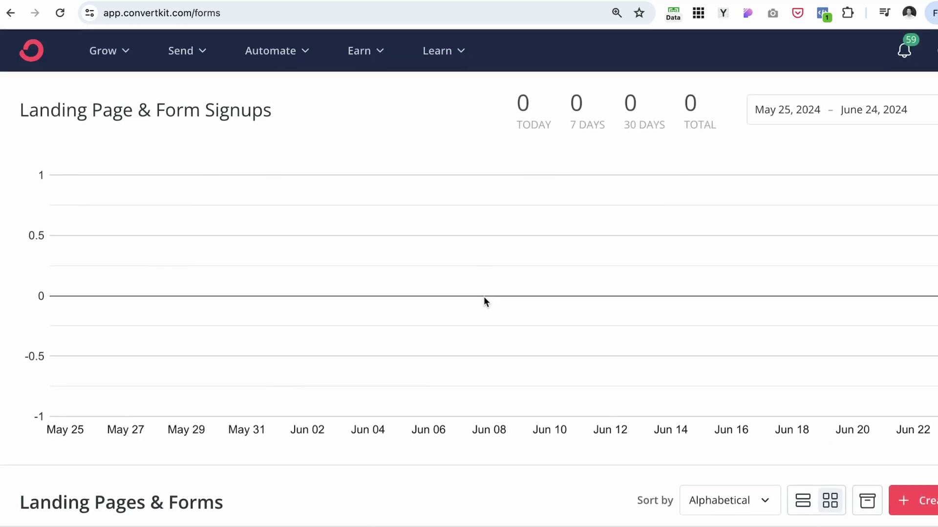
pyautogui.scroll(-10, 644, 266)
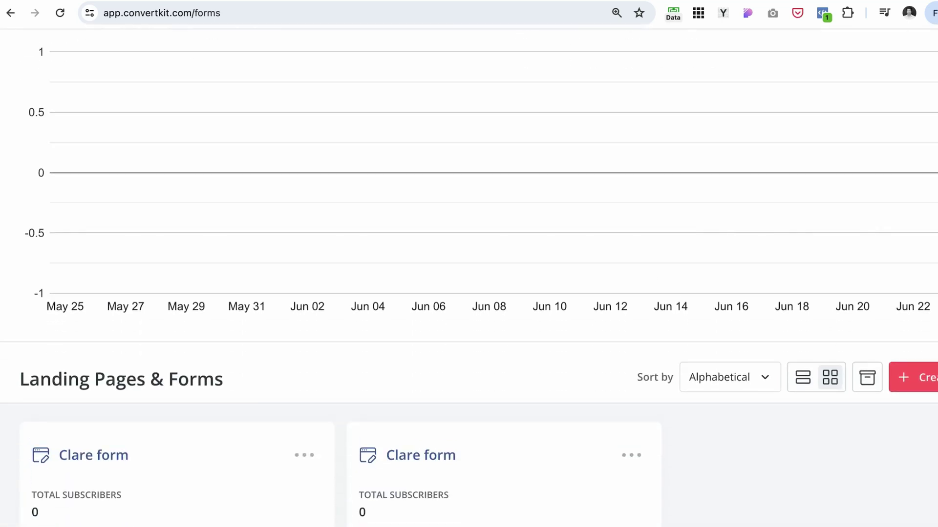
pyautogui.scroll(-1, 203, 224)
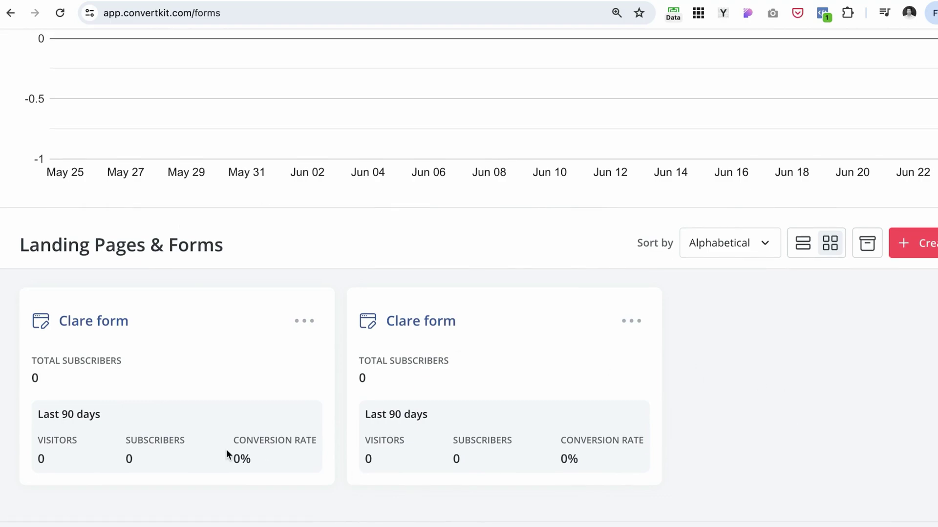
# Start a new Form and advance to the display-format choices (Inline, Modal, Slide in, Sticky bar)
pyautogui.click(923, 243)
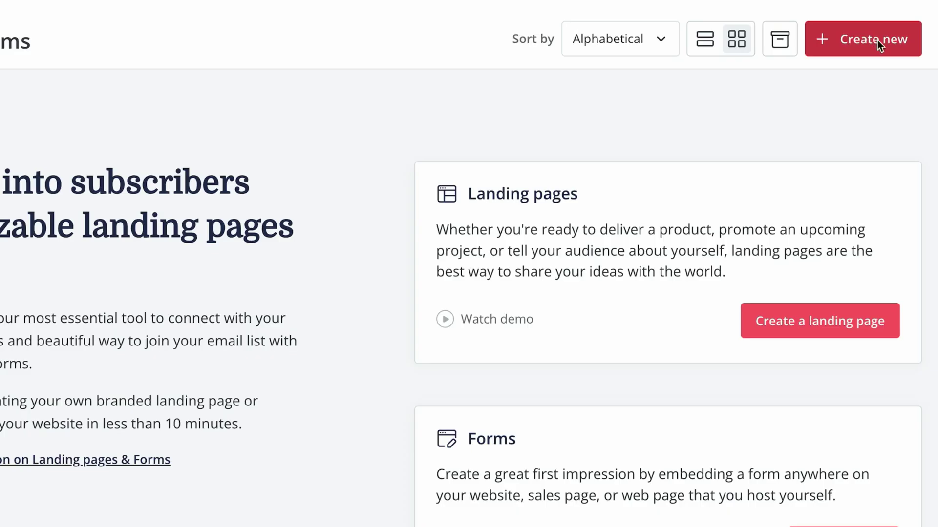
pyautogui.click(877, 40)
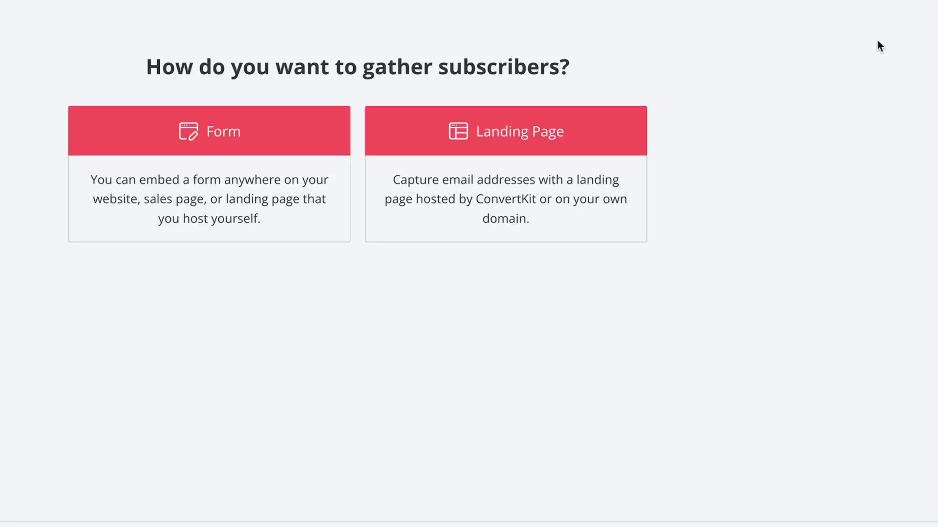
pyautogui.click(310, 128)
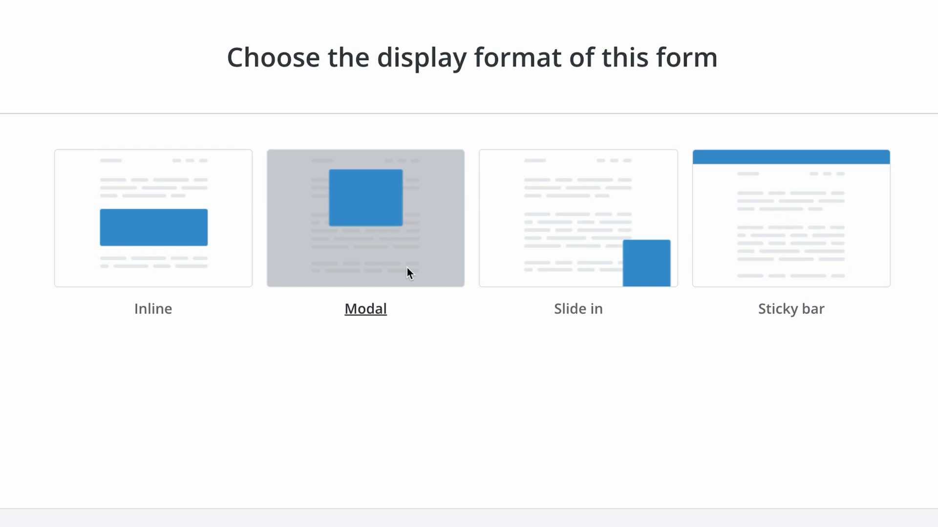
# Choose the Inline format and start the form from the Clare template
pyautogui.click(151, 177)
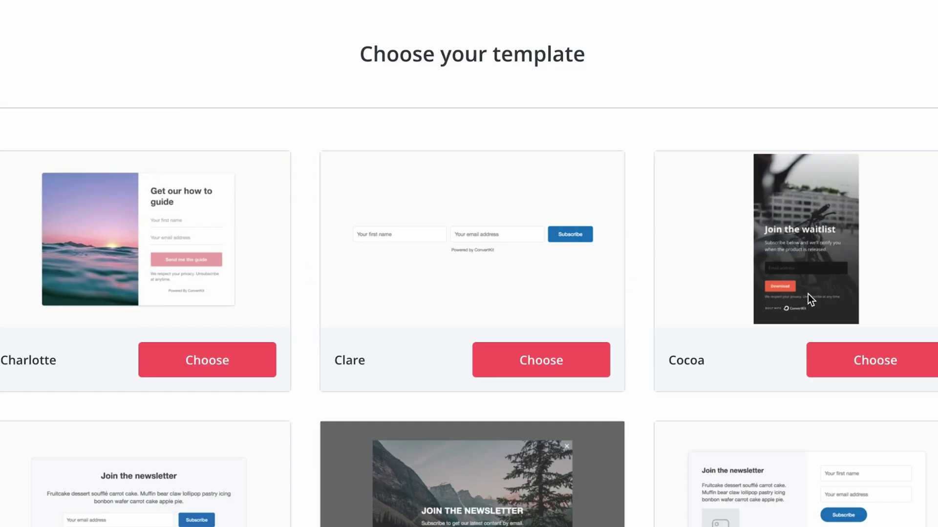
pyautogui.scroll(-4, 806, 288)
pyautogui.scroll(4, 806, 289)
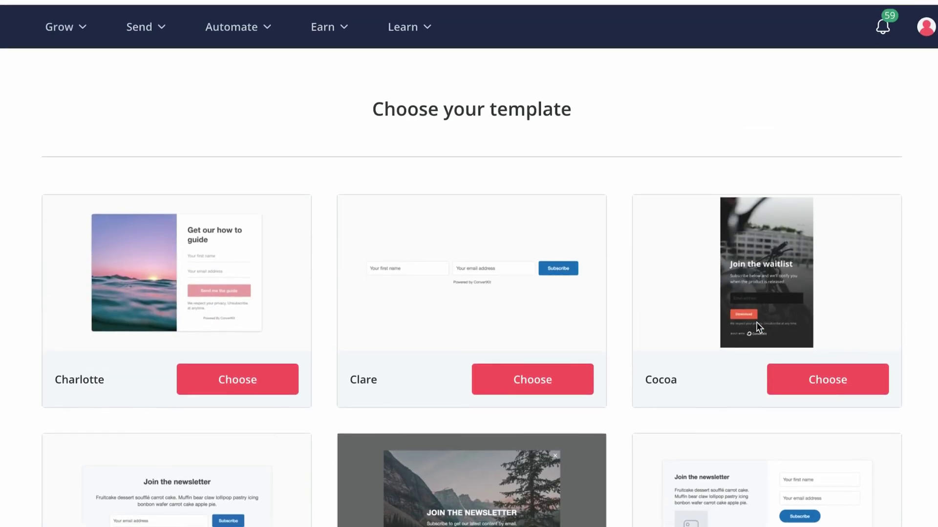
pyautogui.scroll(-5, 518, 381)
pyautogui.scroll(5, 515, 383)
pyautogui.scroll(-2, 379, 304)
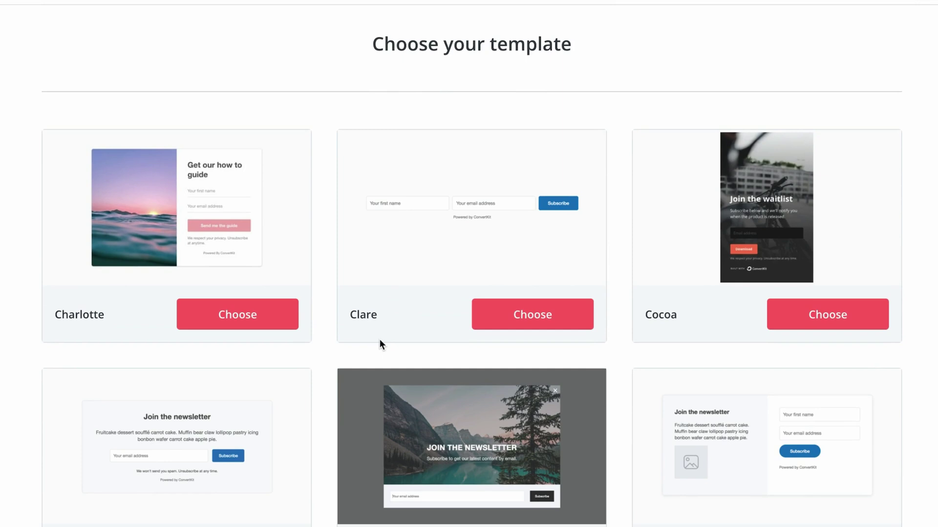
pyautogui.click(542, 318)
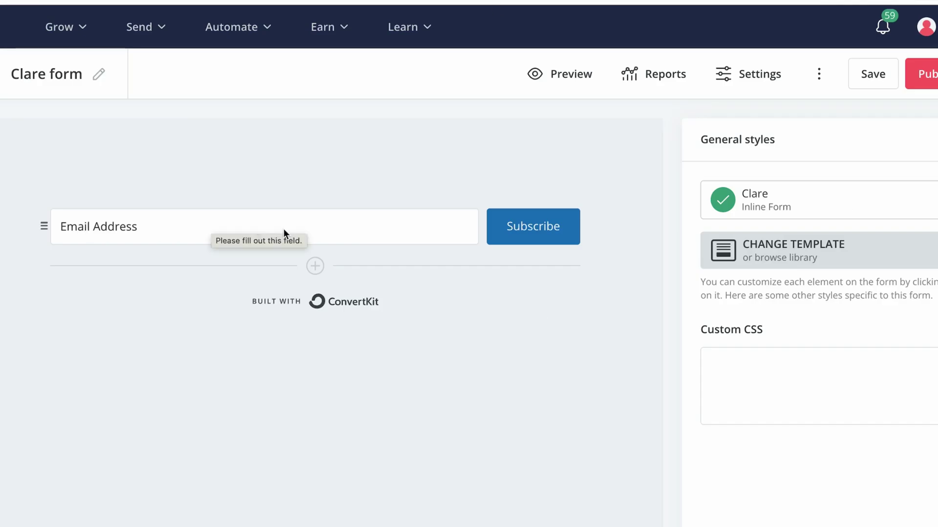
# Add a First Name custom field beside the Email Address field
pyautogui.click(317, 267)
pyautogui.click(930, 272)
pyautogui.click(752, 312)
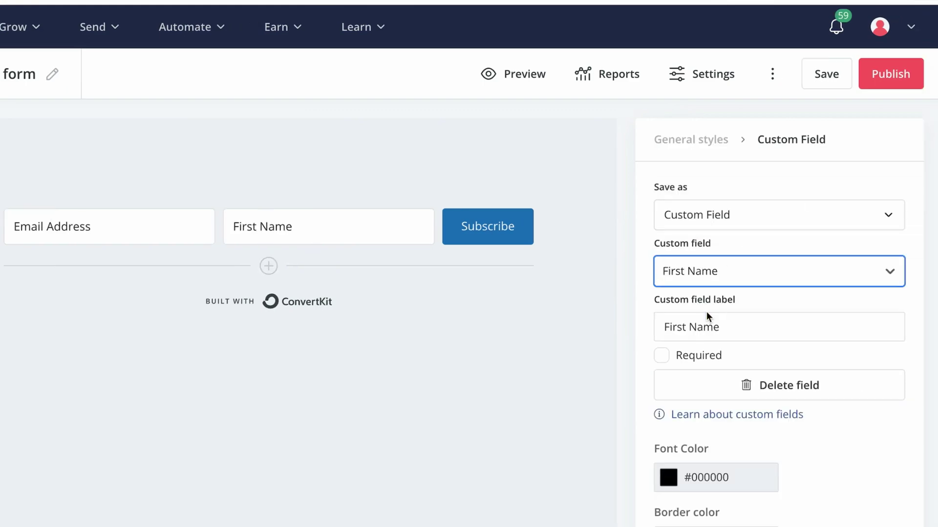
# Relabel the Subscribe button 'Call To Action'
pyautogui.click(485, 236)
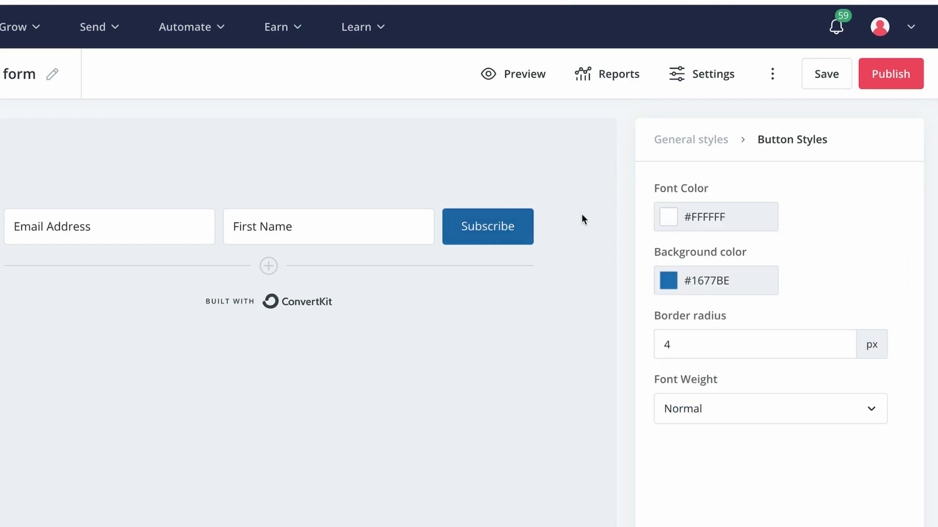
pyautogui.write('Call To Action')
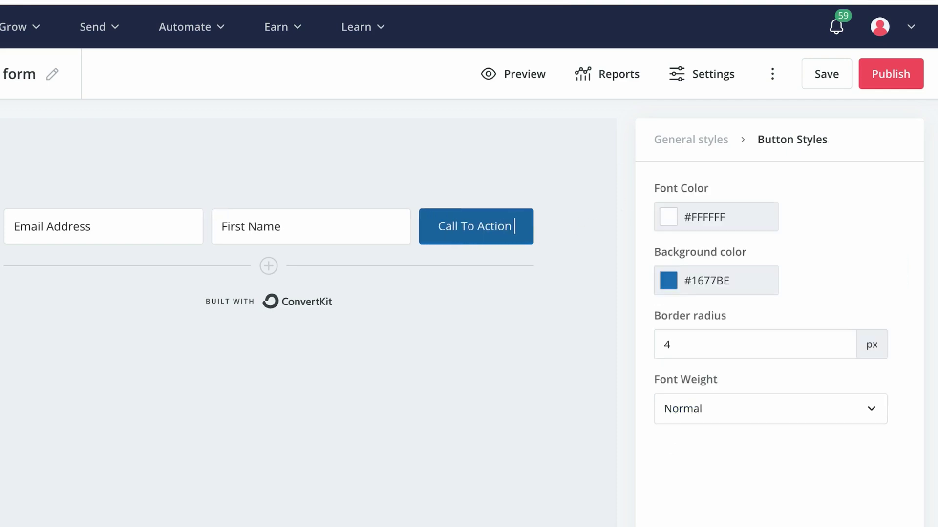
pyautogui.press('BackSpace')
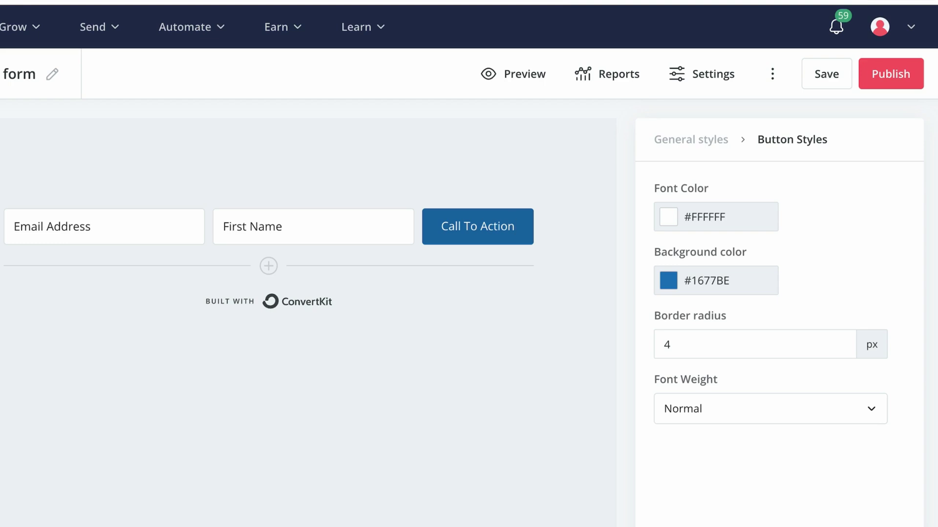
# Set the button's background color to near-black #171818
pyautogui.click(521, 264)
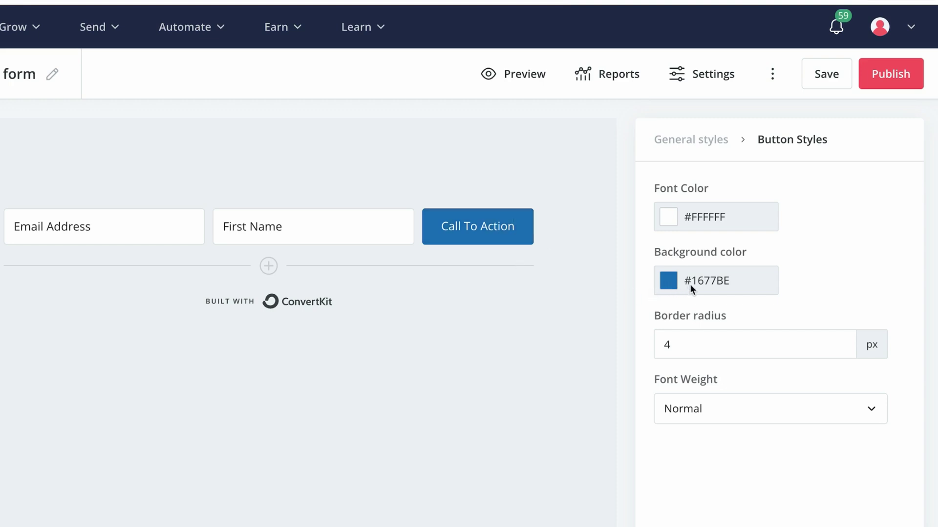
pyautogui.click(690, 284)
pyautogui.moveTo(765, 342); pyautogui.dragTo(665, 421)
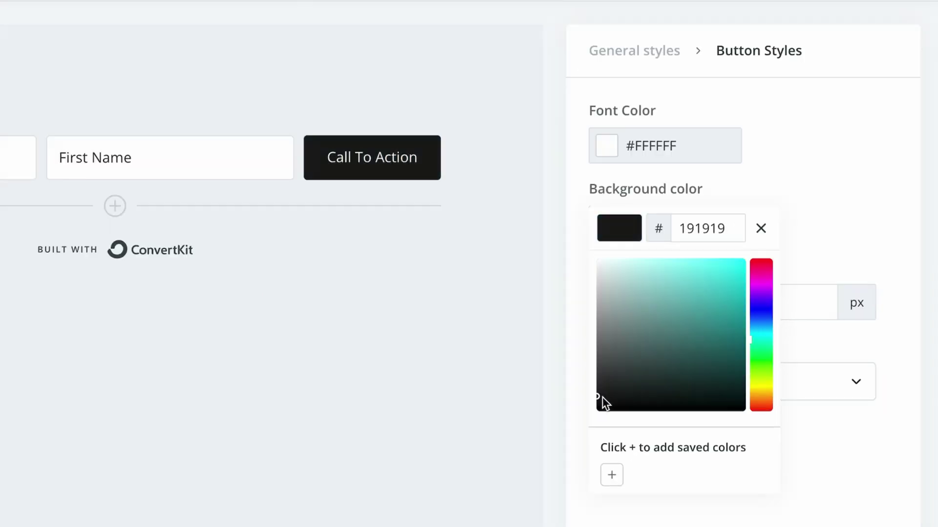
pyautogui.moveTo(602, 397); pyautogui.dragTo(600, 399)
pyautogui.click(785, 177)
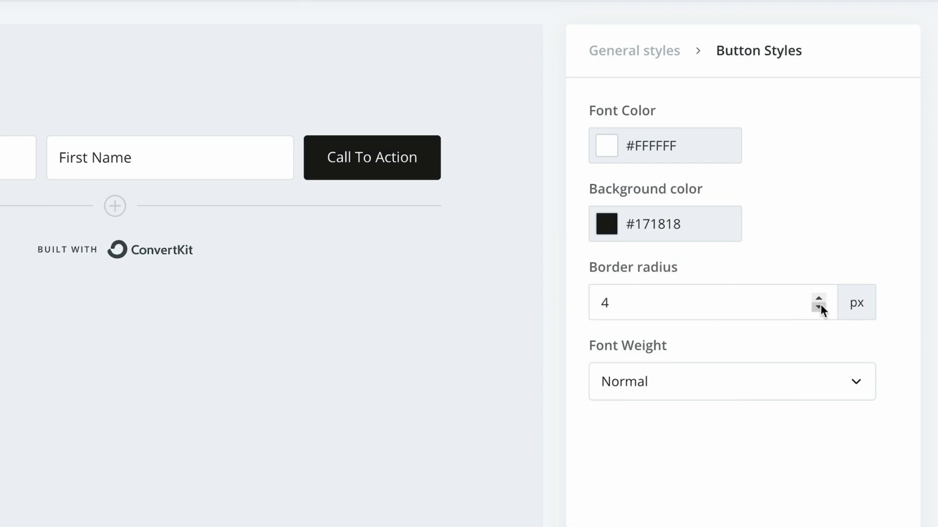
# Set the button border radius to 0, rename the form 'Newsletter Form', and preview it
pyautogui.moveTo(819, 298); pyautogui.dragTo(819, 298)
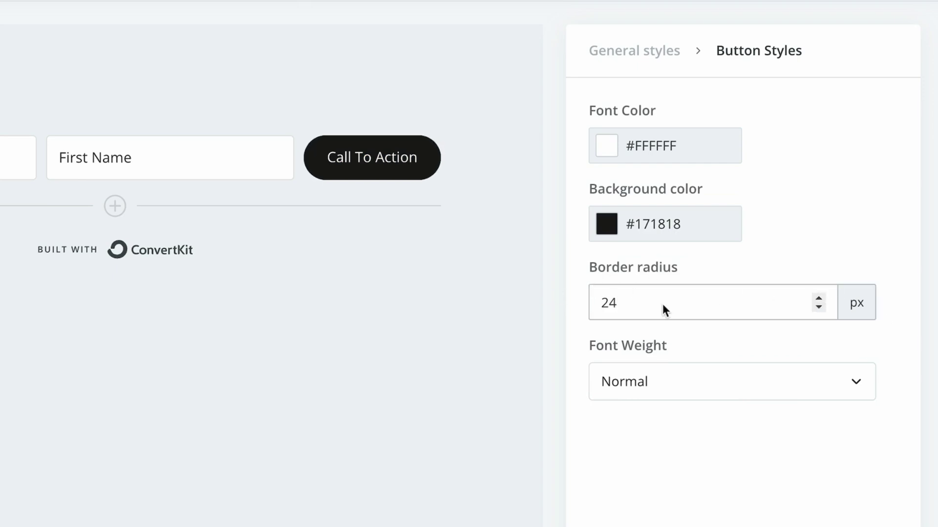
pyautogui.moveTo(656, 303); pyautogui.dragTo(585, 303)
pyautogui.write('0')
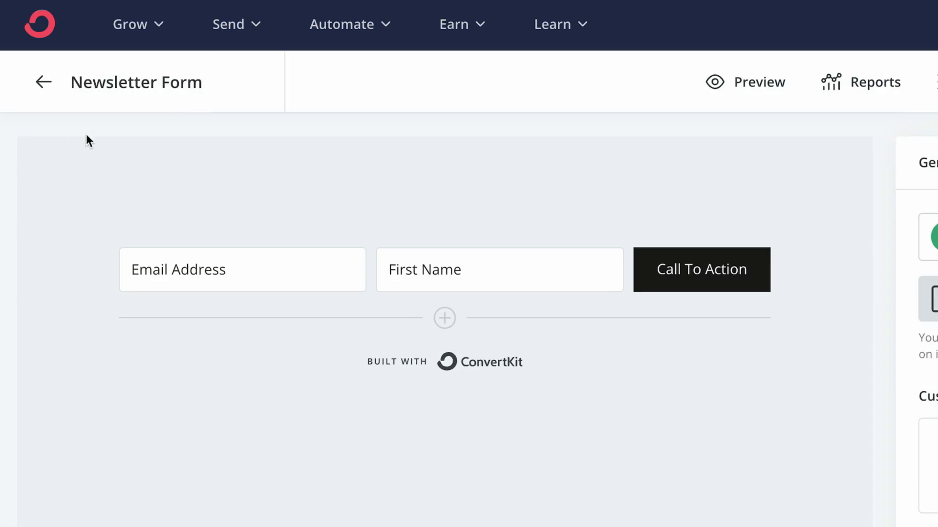
pyautogui.click(87, 133)
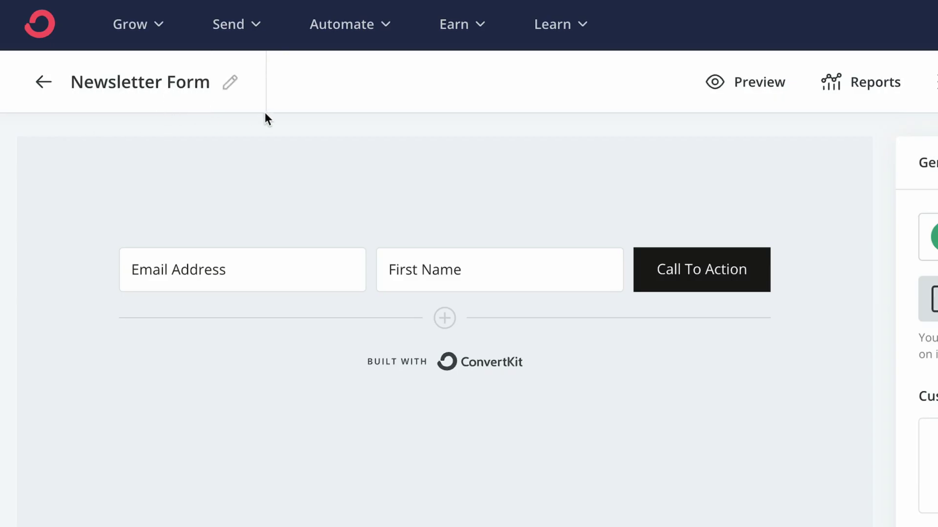
pyautogui.click(771, 84)
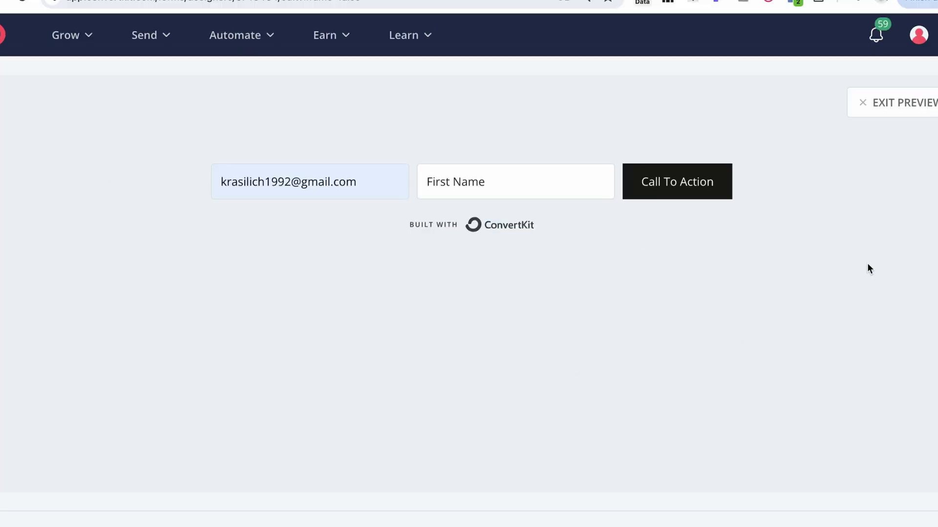
# Leave the preview and open the form's settings at the success message
pyautogui.click(874, 103)
pyautogui.click(751, 86)
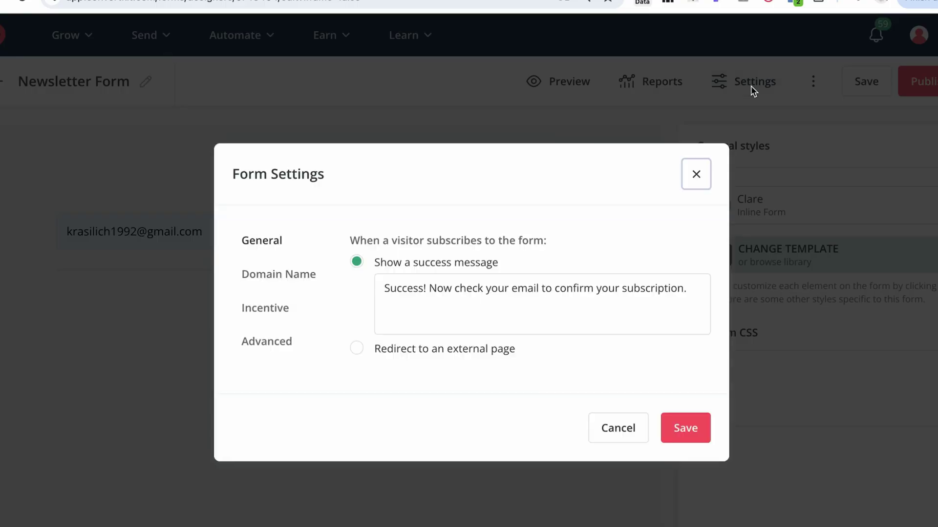
pyautogui.moveTo(385, 288); pyautogui.dragTo(714, 263)
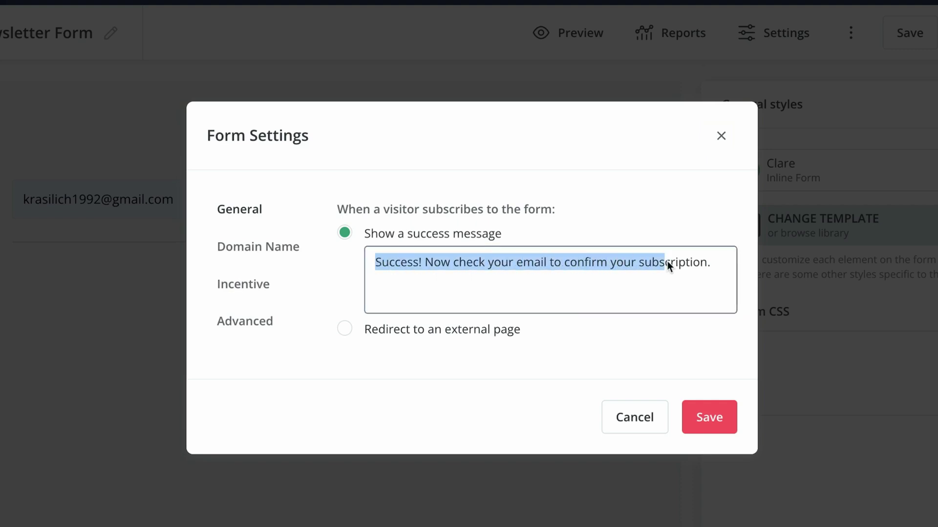
pyautogui.click(435, 299)
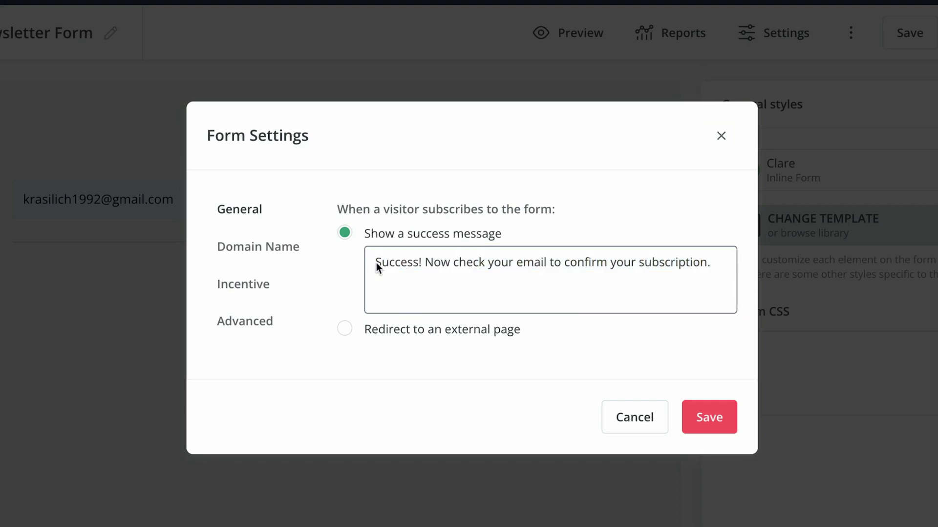
pyautogui.moveTo(376, 263); pyautogui.dragTo(712, 263)
pyautogui.click(676, 263)
pyautogui.press('Return')
pyautogui.write('Type')
pyautogui.hotkey('ctrl', 'z')
# Switch to 'Redirect to an external page' and paste the website's templates page URL
pyautogui.click(345, 326)
pyautogui.click(419, 308)
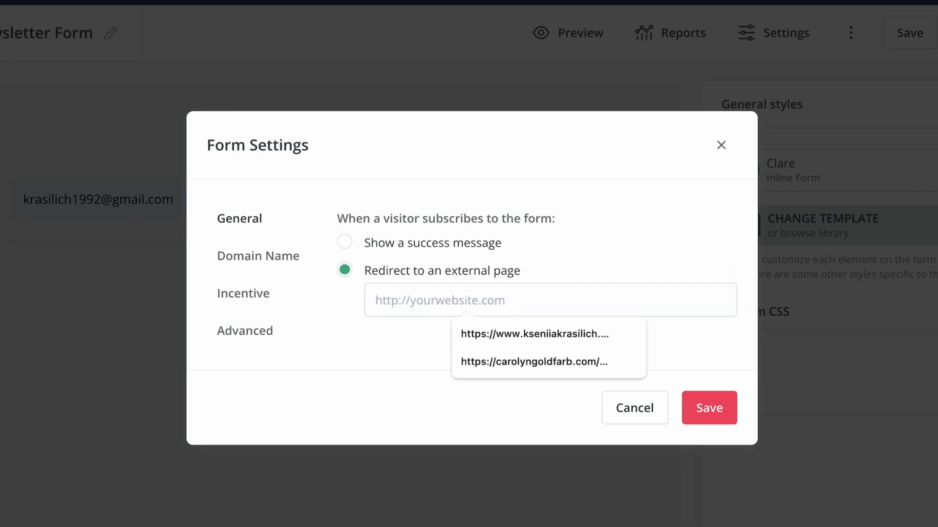
pyautogui.press('super+t')
pyautogui.click(394, 65)
pyautogui.write('kseniiakrasilich.com')
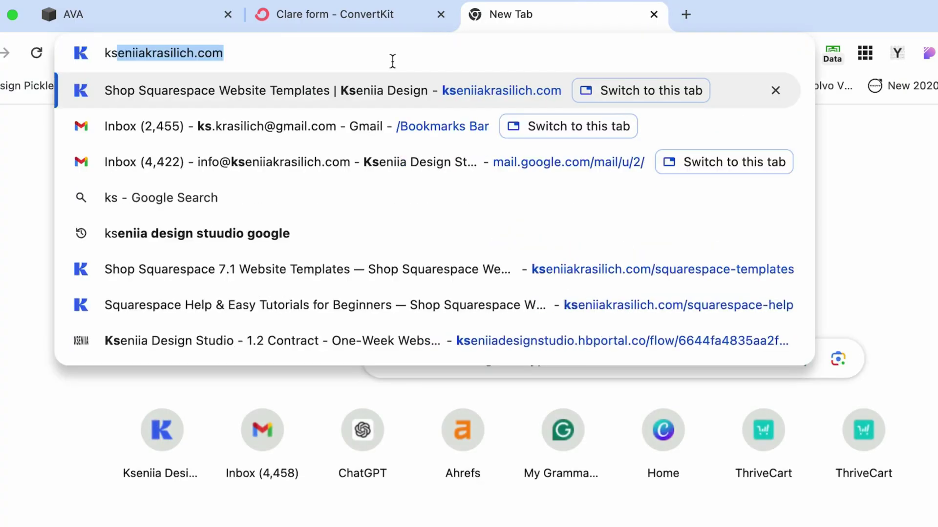
pyautogui.press('Return')
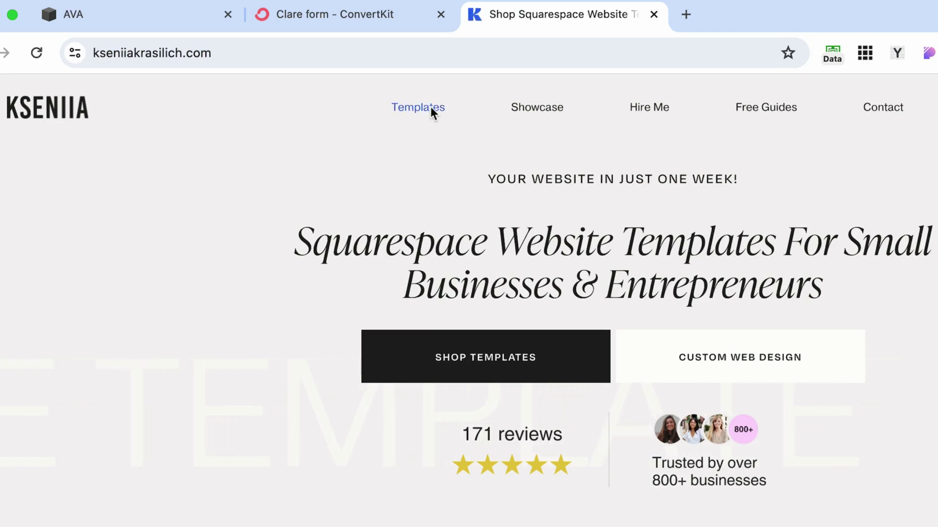
pyautogui.click(431, 110)
pyautogui.click(330, 55)
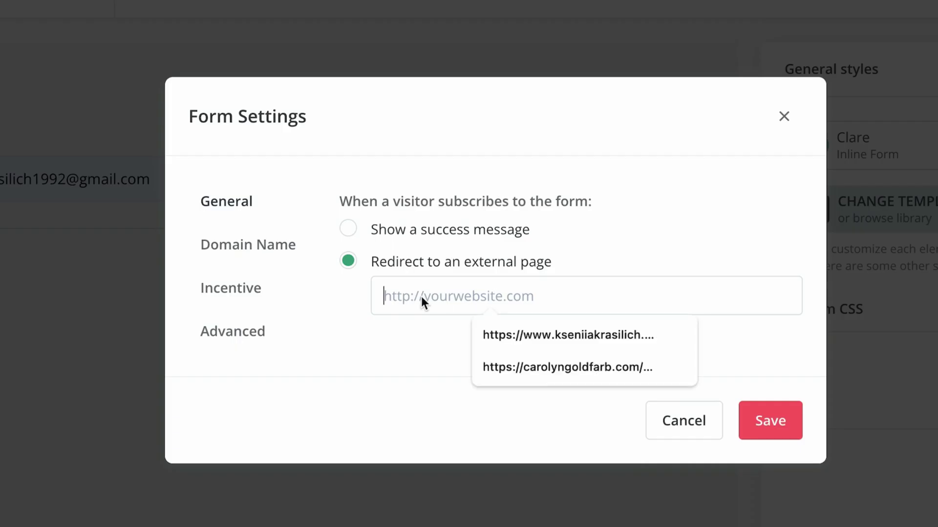
pyautogui.write('https://www.kseniiakrasilich.com/squarespace-templates')
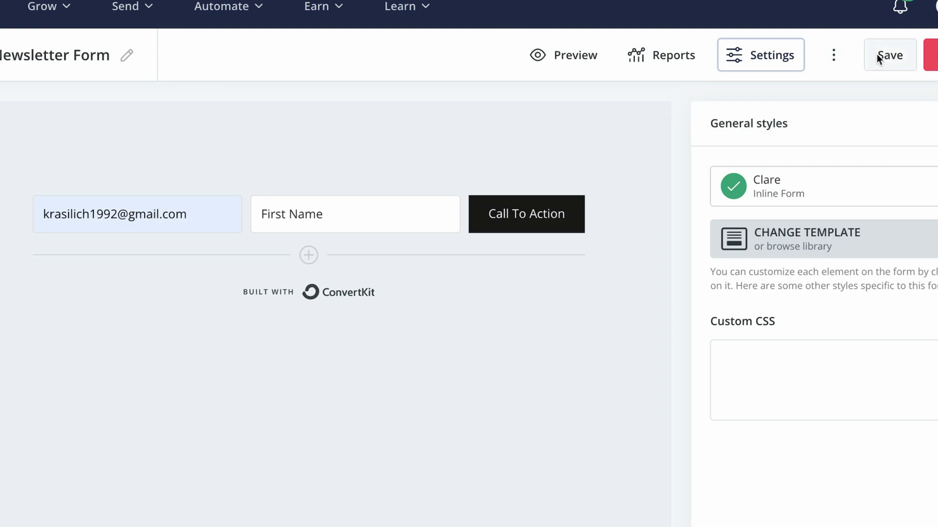
# Save the form and copy its JavaScript embed code
pyautogui.click(877, 55)
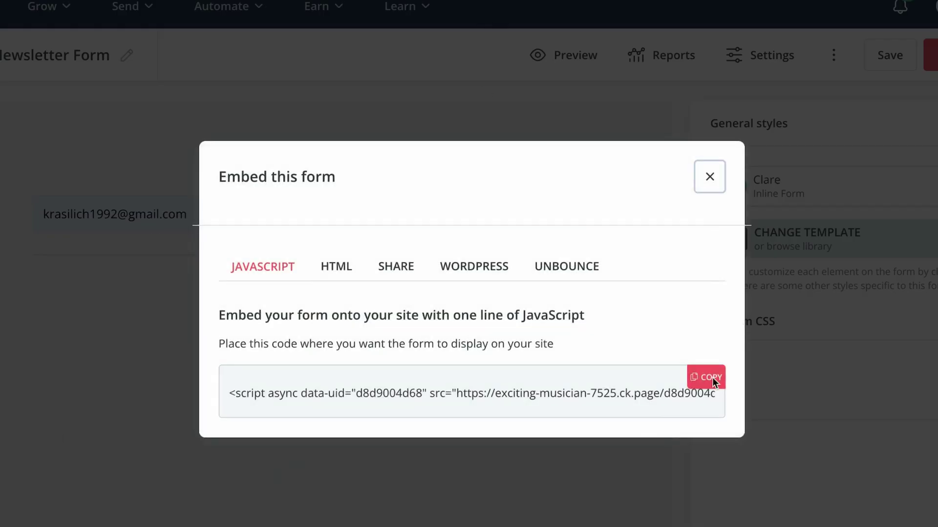
pyautogui.click(708, 378)
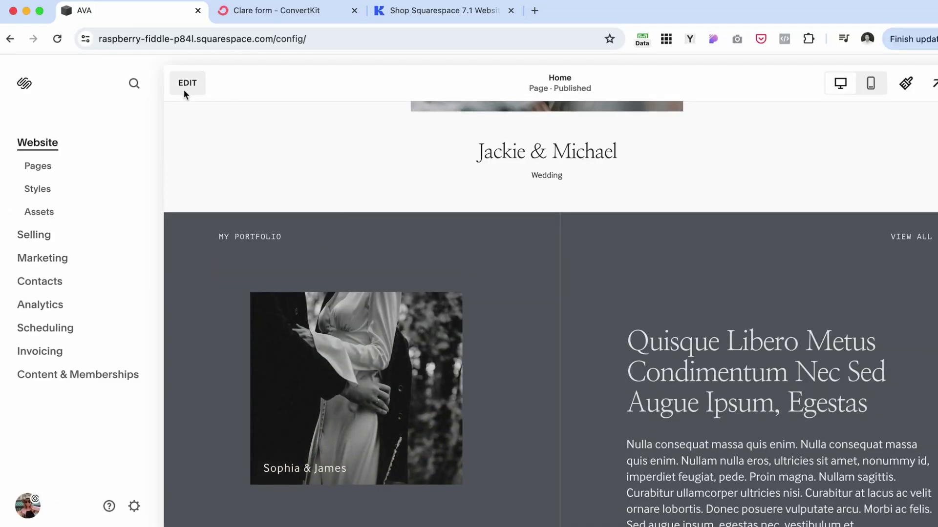
# Enter edit mode and remove the text block from the copied footer newsletter section
pyautogui.click(142, 15)
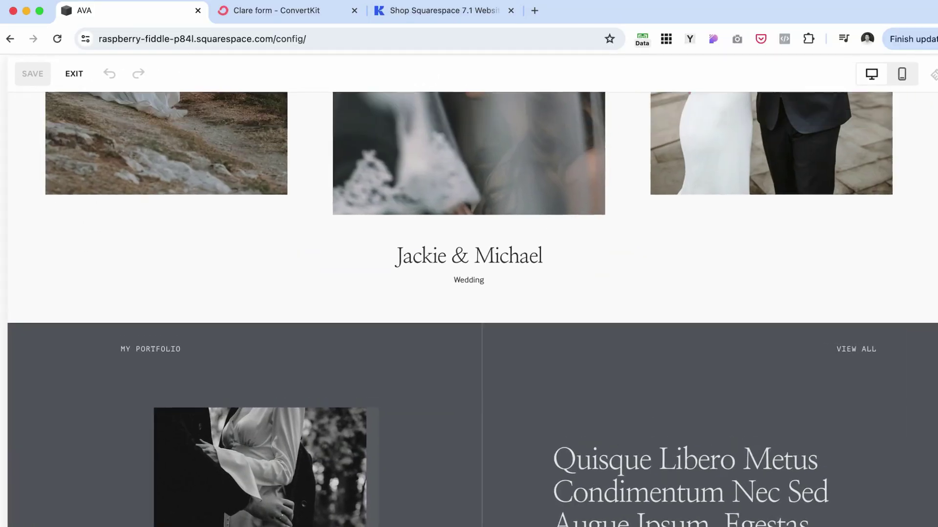
pyautogui.scroll(-15, 640, 348)
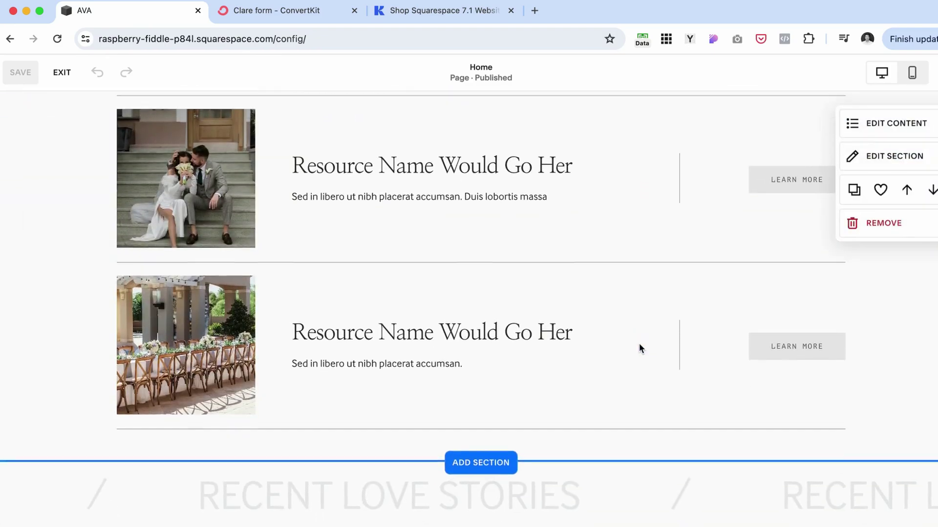
pyautogui.scroll(-5, 638, 344)
pyautogui.scroll(3, 265, 392)
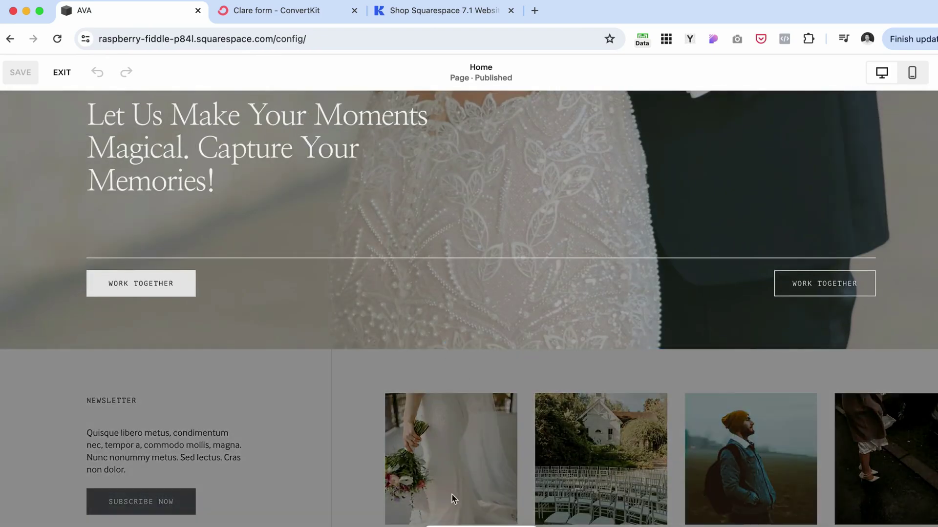
pyautogui.click(437, 490)
pyautogui.scroll(-3, 435, 488)
pyautogui.scroll(1, 435, 485)
pyautogui.click(201, 410)
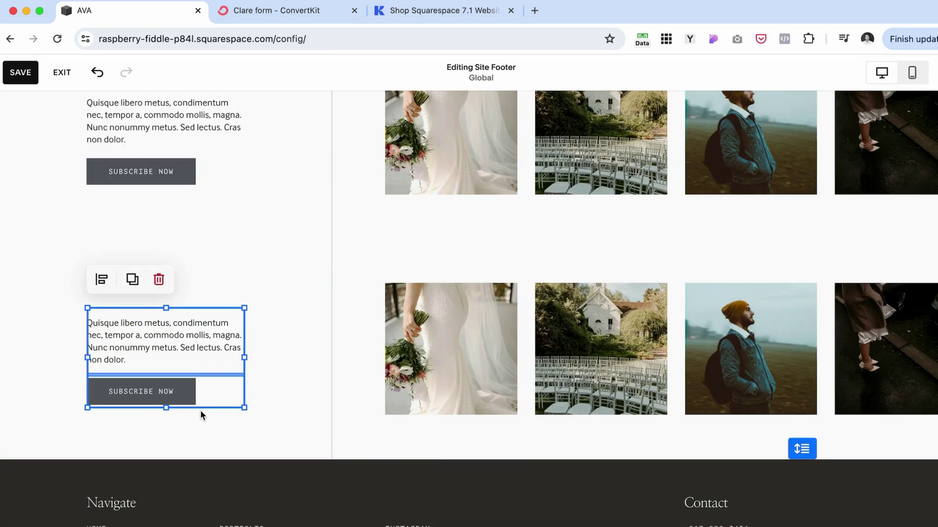
pyautogui.press('Delete')
# Add a Code block and paste the ConvertKit form script into it
pyautogui.click(38, 268)
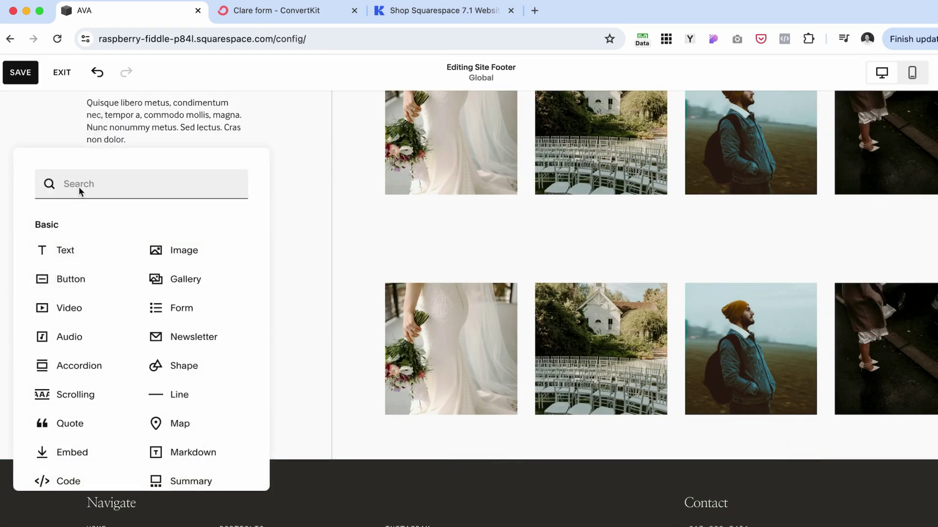
pyautogui.write('cod')
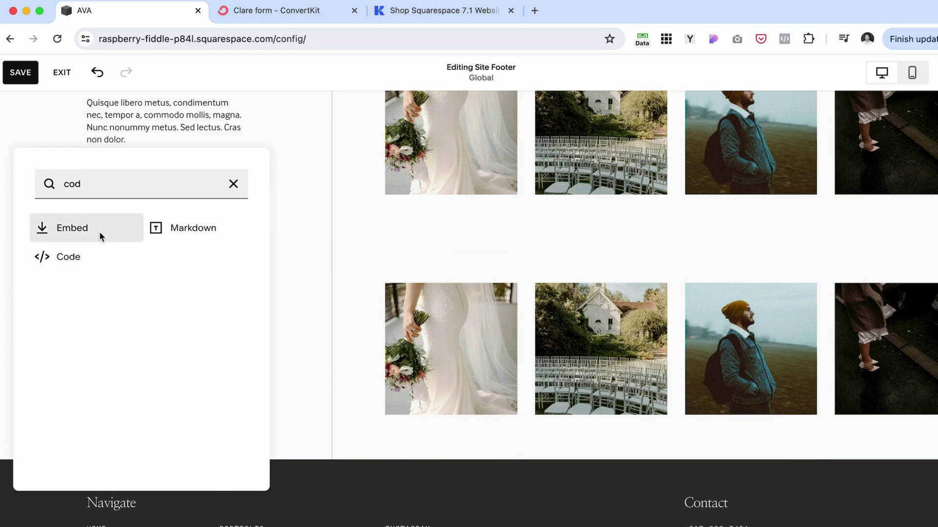
pyautogui.click(81, 261)
pyautogui.click(336, 321)
pyautogui.hotkey('ctrl', 'a')
pyautogui.write('<script async data-uid="d8d9004d68" src="https://exciting-musician-7525.ck.page/d8d9004d68/index.js"></script>')
pyautogui.click(51, 354)
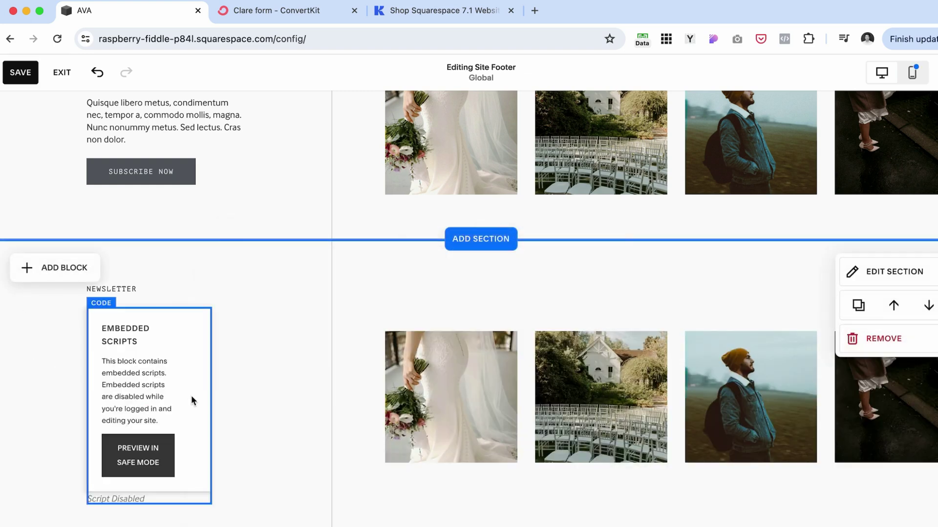
# Widen the code block, shorten the vertical divider, and move the gallery up
pyautogui.moveTo(210, 398); pyautogui.dragTo(326, 293)
pyautogui.click(326, 275)
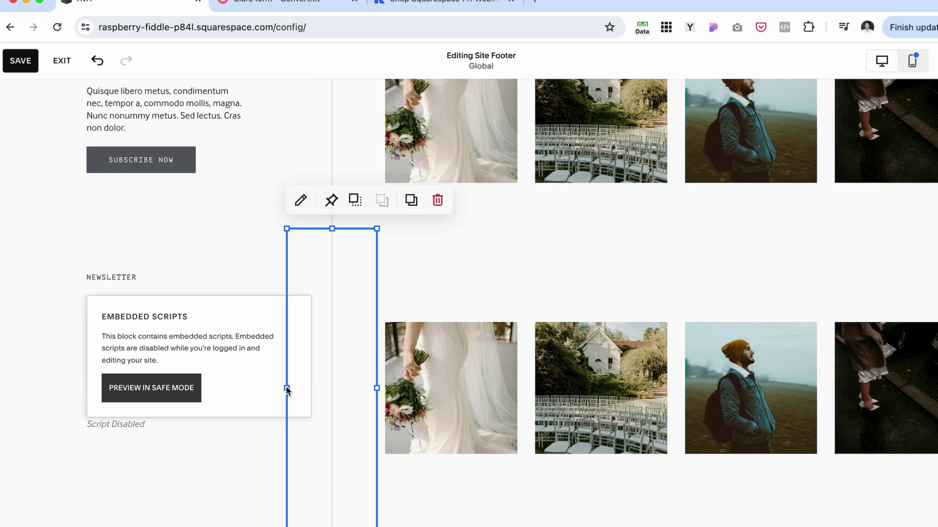
pyautogui.moveTo(285, 387); pyautogui.dragTo(319, 387)
pyautogui.scroll(-2, 350, 440)
pyautogui.moveTo(349, 478); pyautogui.dragTo(345, 407)
pyautogui.click(652, 455)
pyautogui.moveTo(654, 459); pyautogui.dragTo(672, 368)
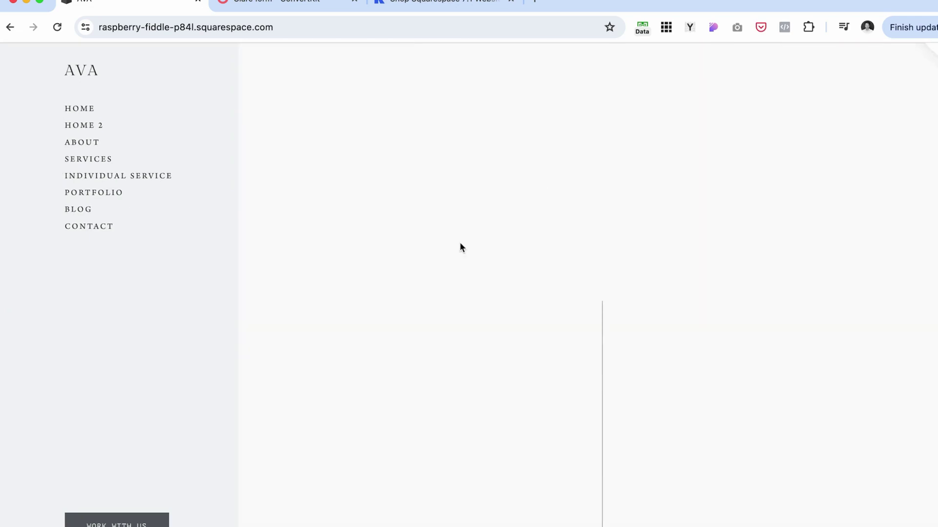
# Submit the newsletter form with a test email address and an autofilled first name
pyautogui.click(315, 230)
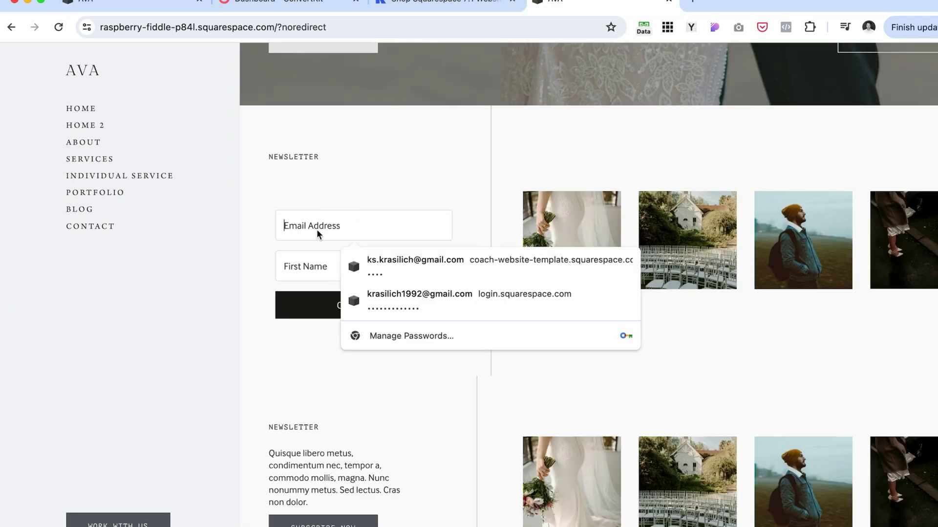
pyautogui.write('email@gmail.com')
pyautogui.click(224, 250)
pyautogui.click(286, 282)
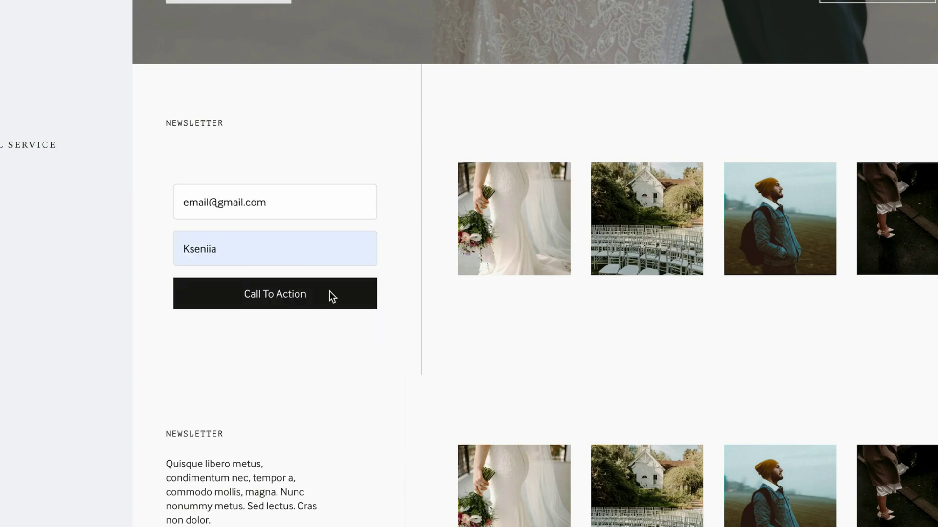
pyautogui.click(319, 297)
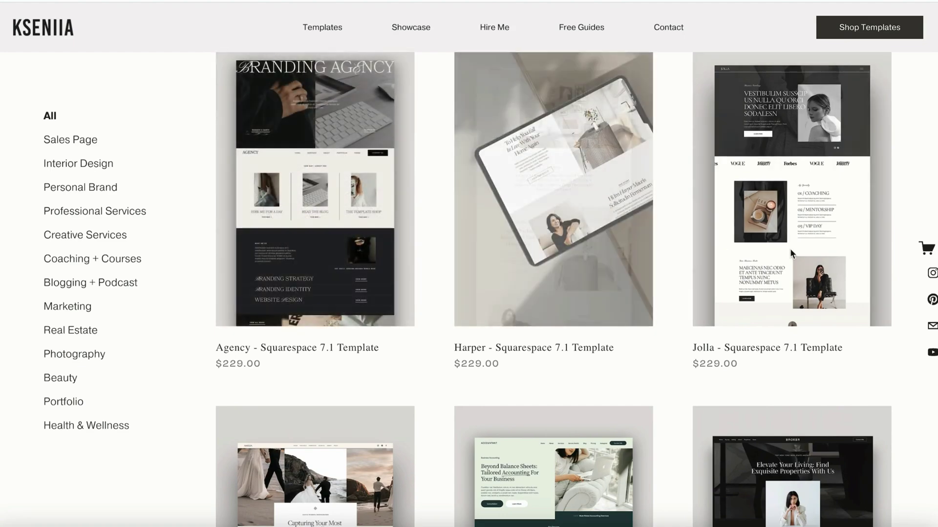
pyautogui.scroll(-5, 791, 252)
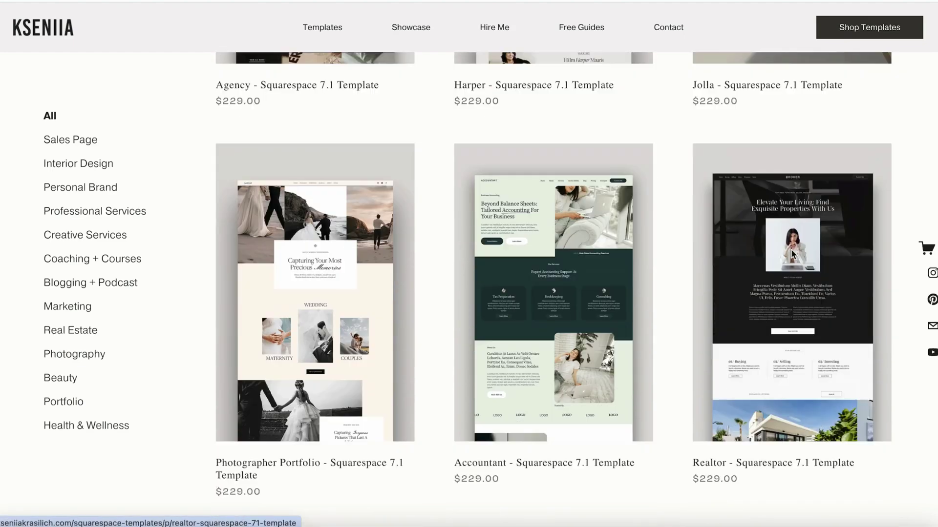
pyautogui.scroll(-3, 790, 249)
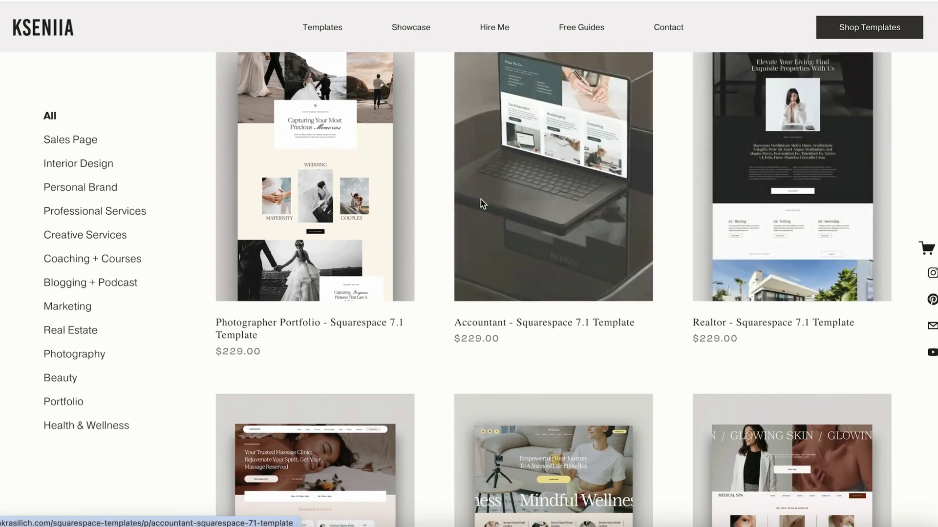
pyautogui.scroll(-3, 290, 226)
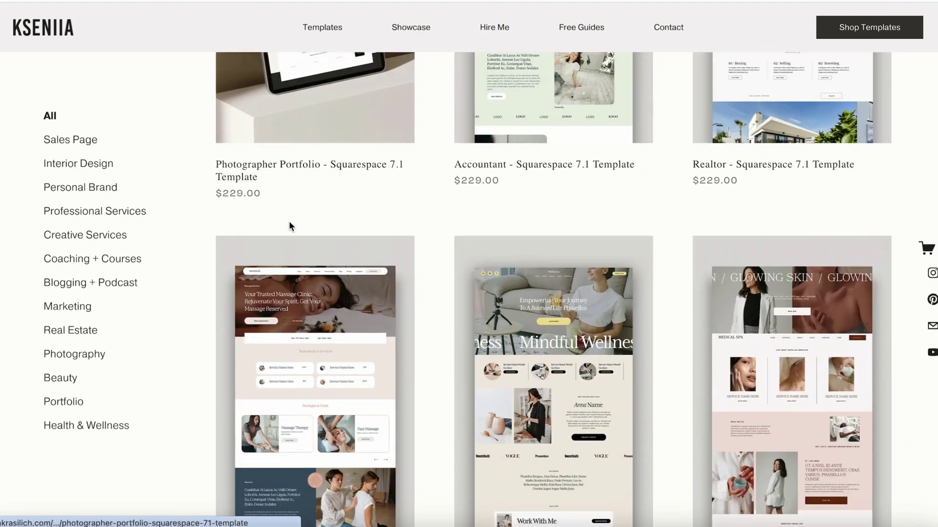
pyautogui.scroll(-3, 289, 226)
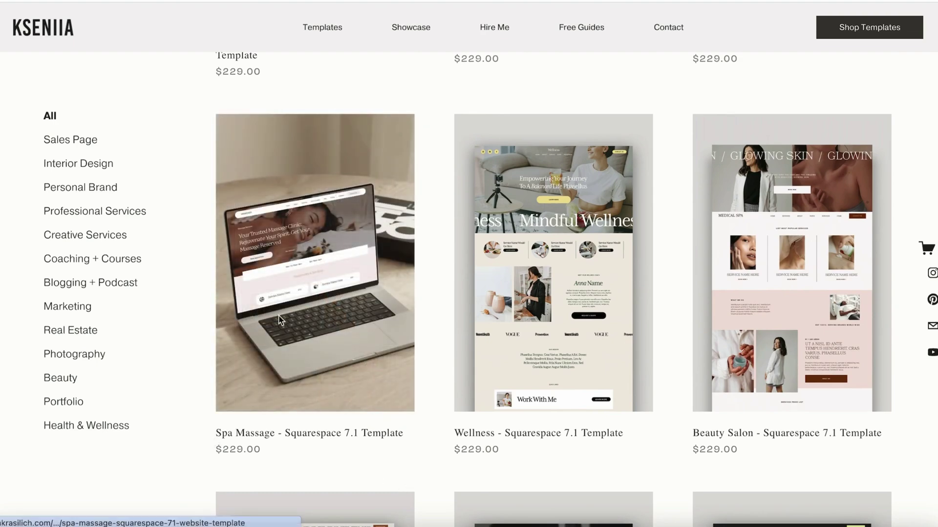
pyautogui.scroll(-6, 208, 434)
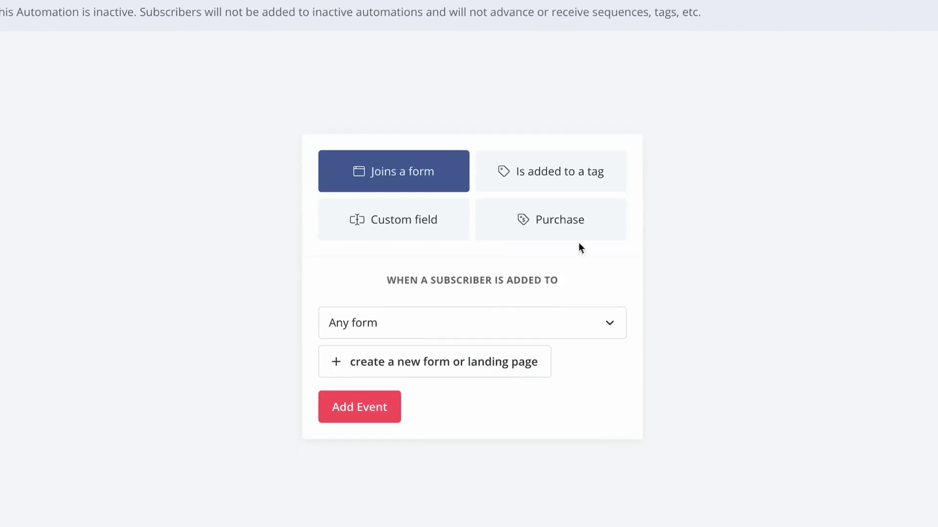
# Add a Purchase trigger for Squarespace purchases of the Creative Studio - Squarespace 7.1 Template
pyautogui.click(566, 220)
pyautogui.click(610, 316)
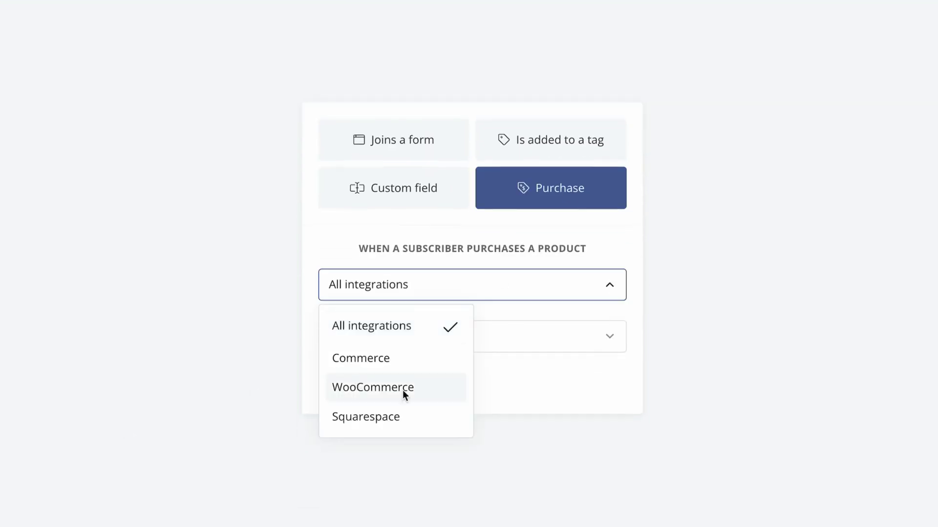
pyautogui.click(391, 416)
pyautogui.click(614, 332)
pyautogui.scroll(-5, 456, 119)
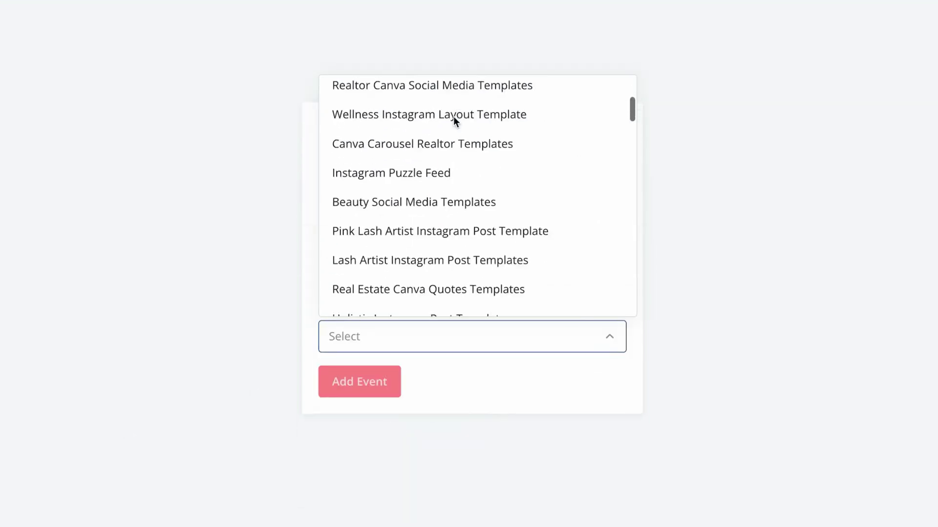
pyautogui.scroll(-5, 391, 254)
pyautogui.click(449, 255)
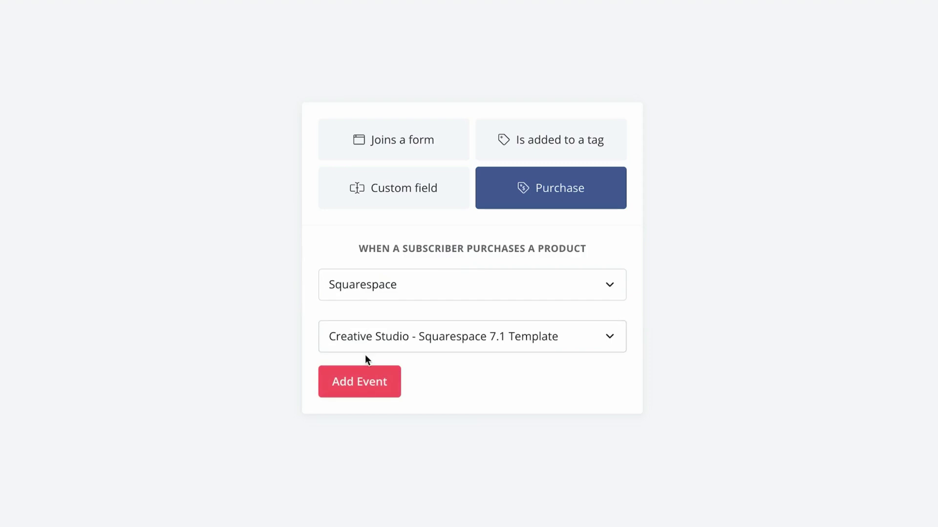
pyautogui.click(375, 388)
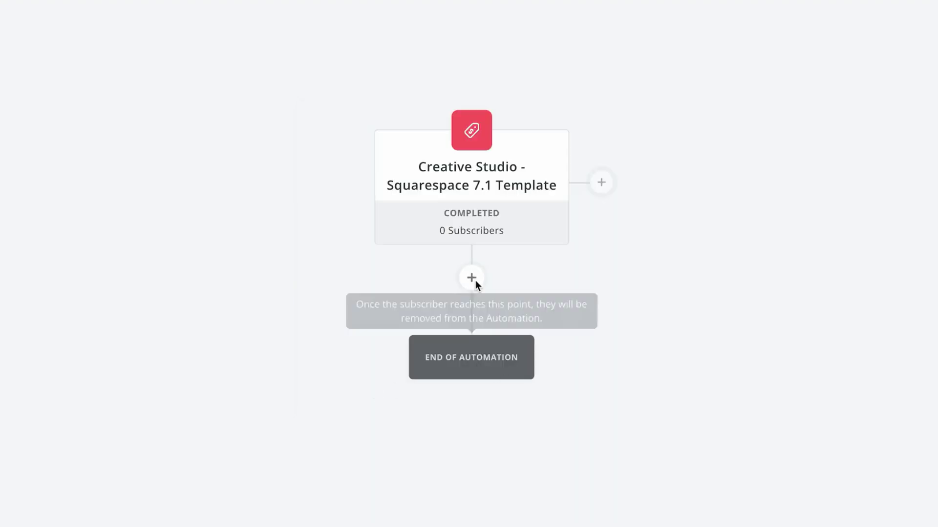
# Add an Email sequence action after the trigger that subscribes buyers to the Welcome sequence
pyautogui.click(473, 278)
pyautogui.scroll(-3, 285, 398)
pyautogui.click(464, 324)
pyautogui.scroll(-1, 240, 388)
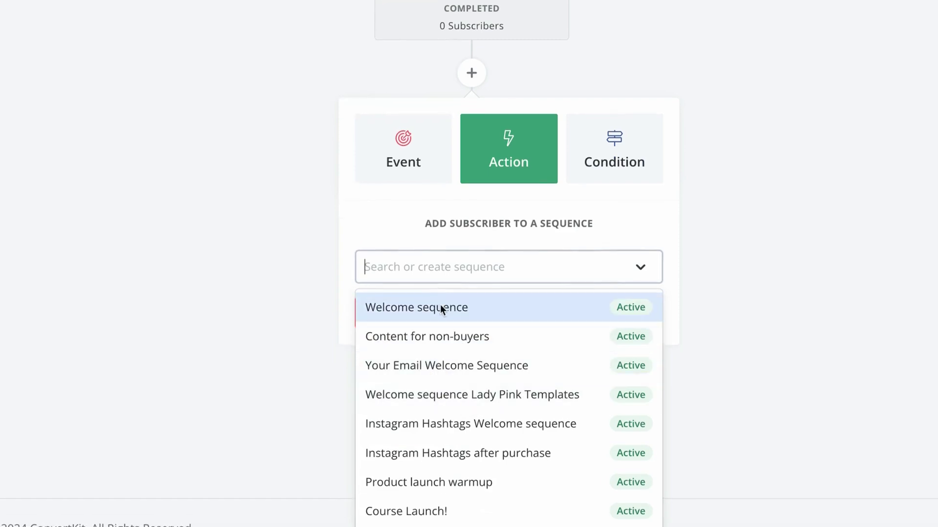
pyautogui.click(441, 307)
pyautogui.click(412, 316)
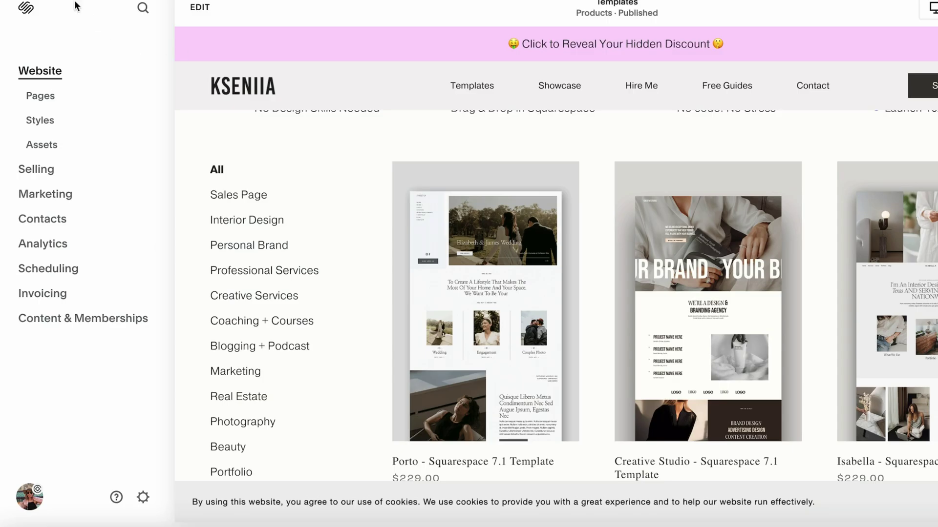
# Open Squarespace's site settings and go to Developer Tools
pyautogui.scroll(-1, 494, 235)
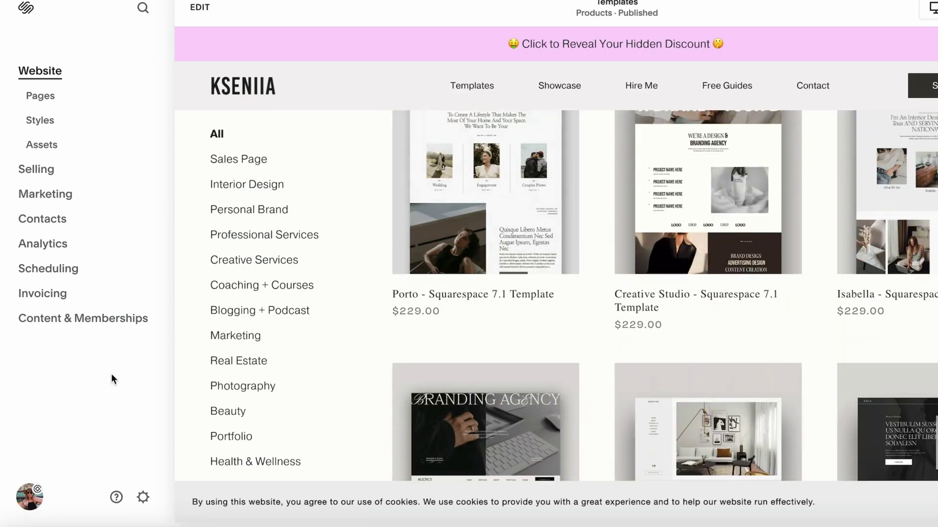
pyautogui.scroll(-3, 607, 383)
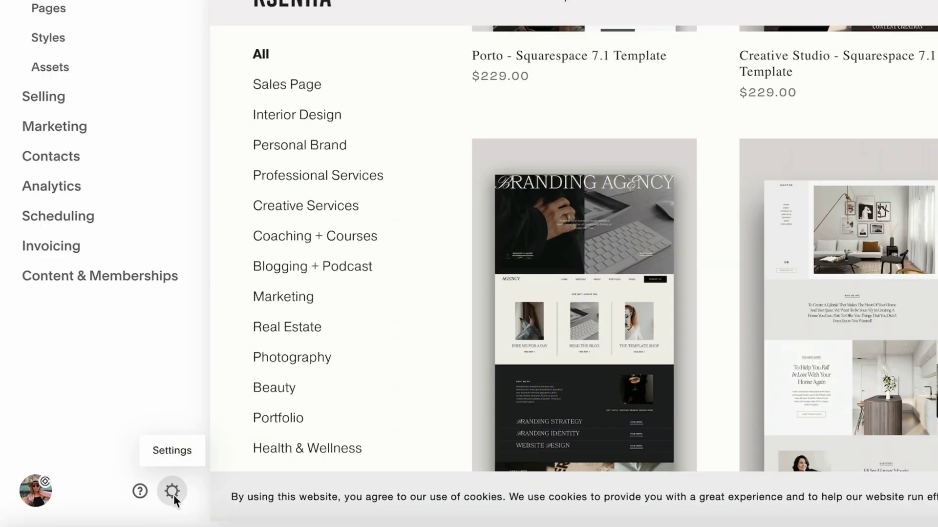
pyautogui.click(174, 494)
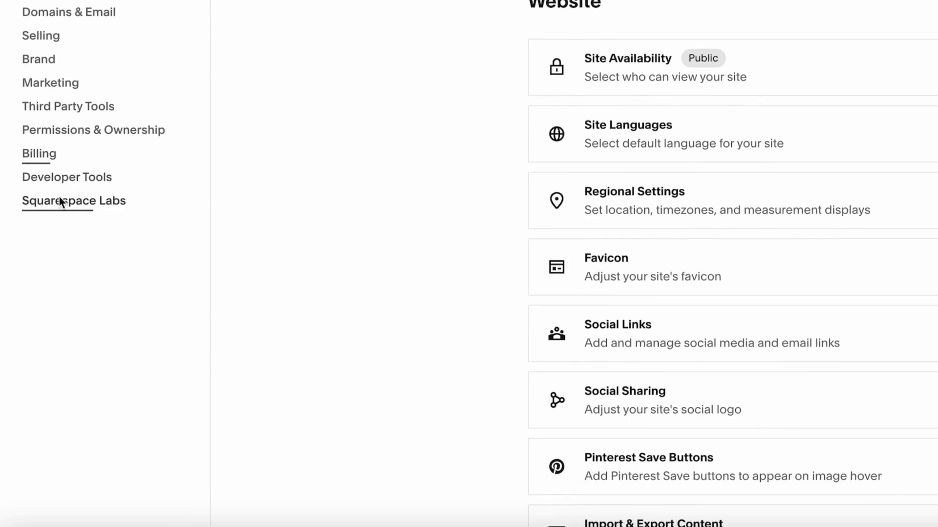
pyautogui.click(71, 176)
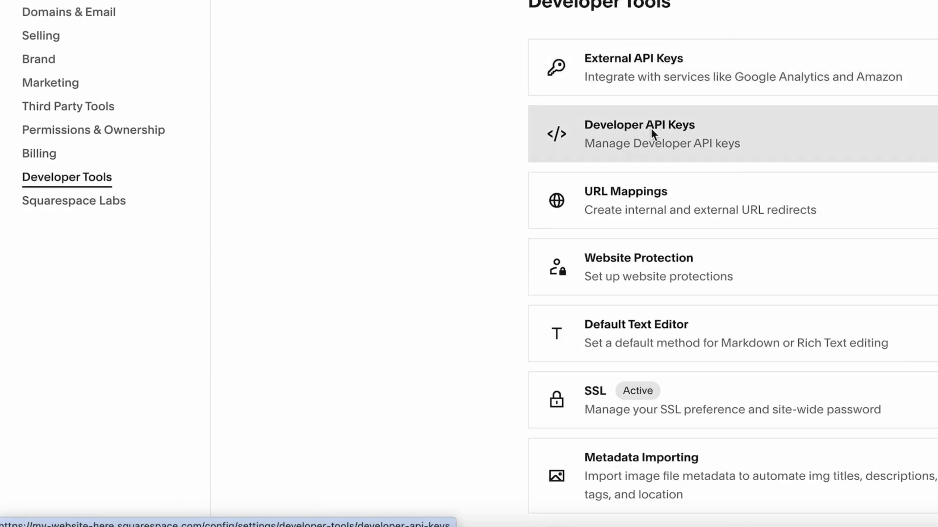
# On Developer API Keys, start a new key with Orders access, then close it without generating
pyautogui.click(650, 127)
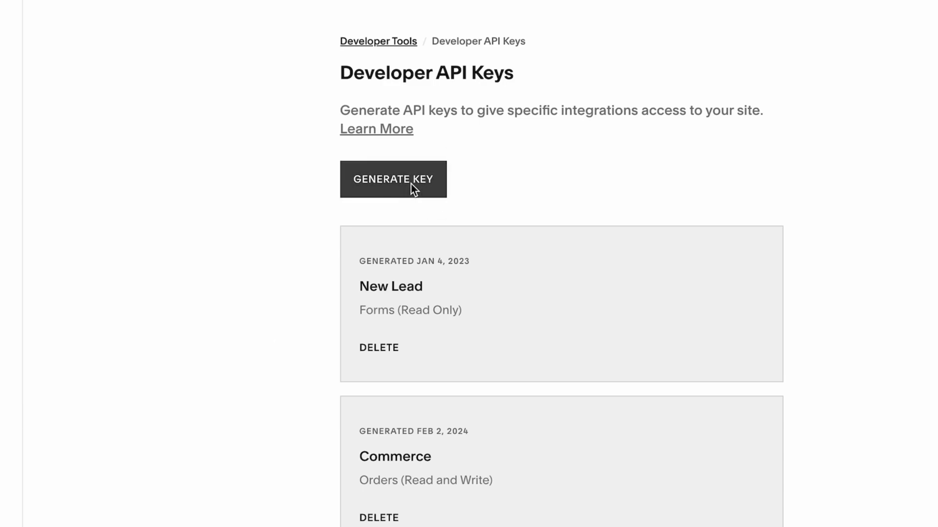
pyautogui.click(603, 144)
pyautogui.scroll(-2, 411, 183)
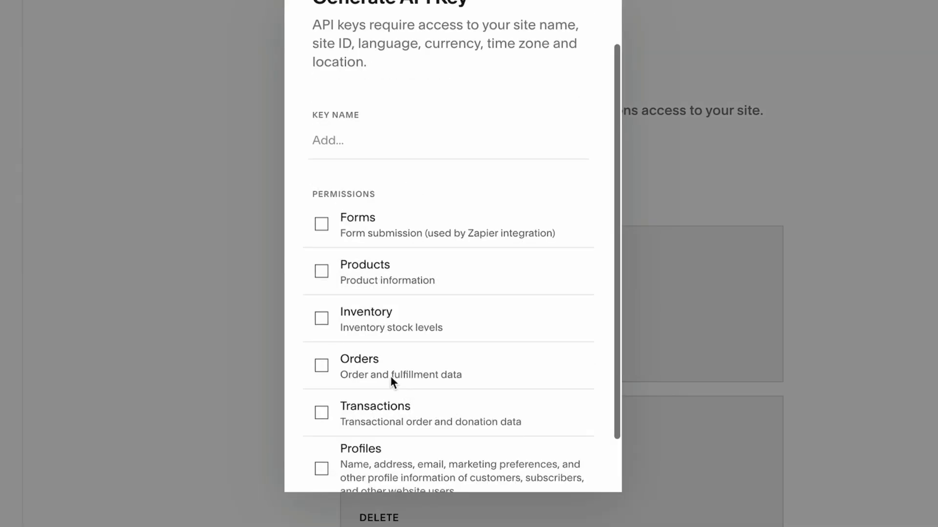
pyautogui.click(320, 366)
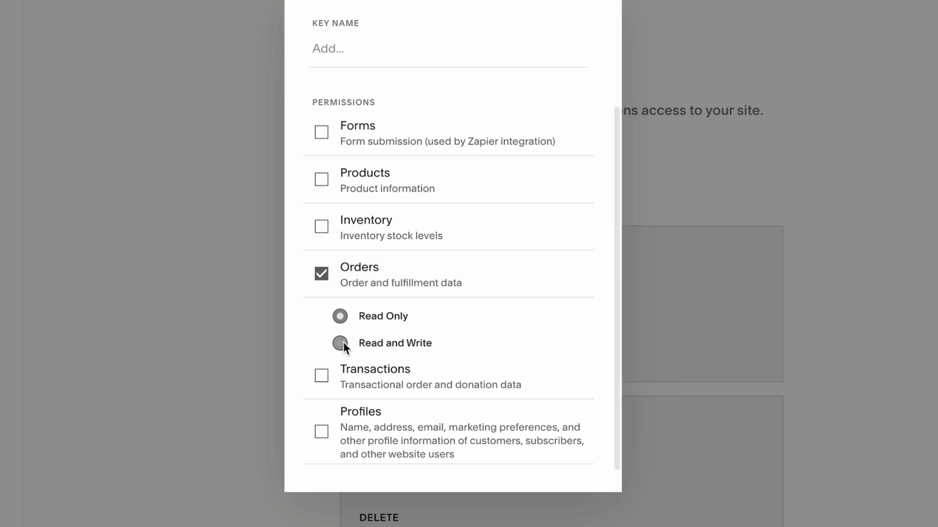
pyautogui.scroll(3, 343, 342)
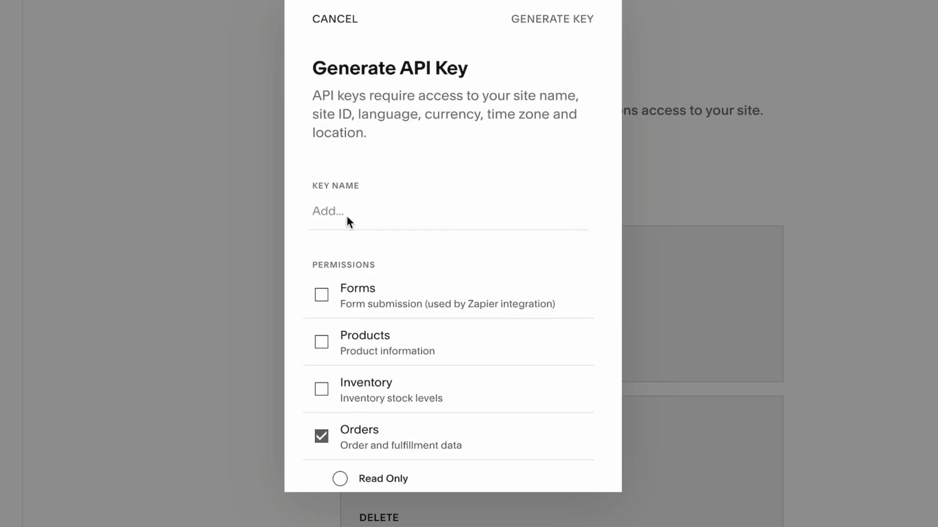
pyautogui.click(347, 215)
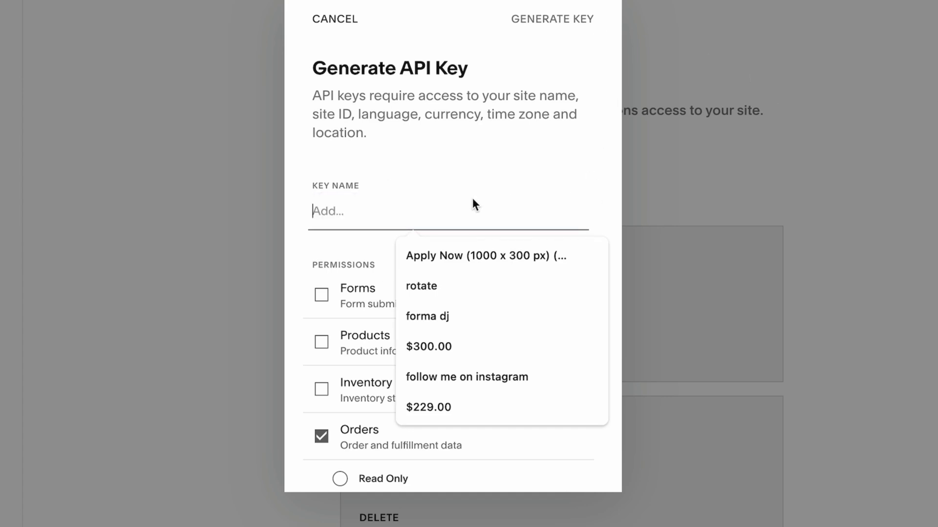
pyautogui.click(866, 114)
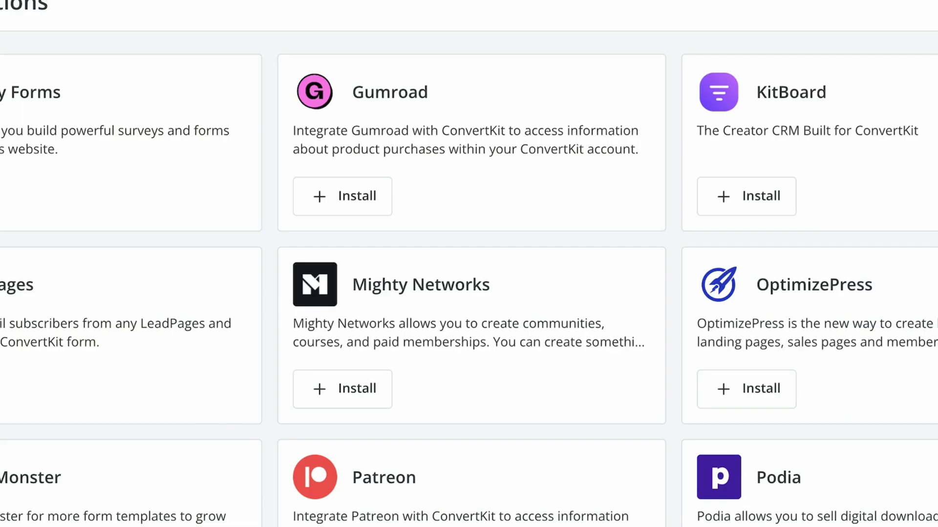
# Open ConvertKit's Automate apps gallery, start the Stripe authorization, then close the Stripe window
pyautogui.click(376, 27)
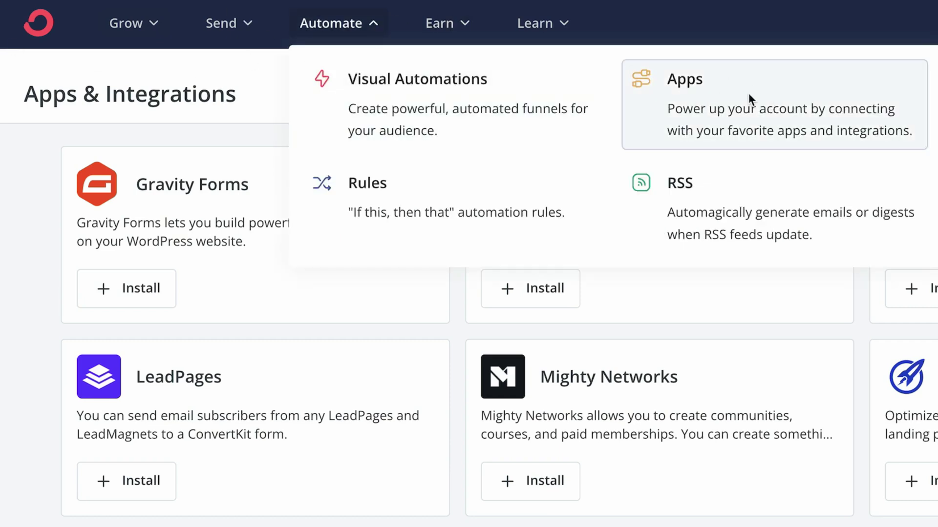
pyautogui.scroll(-10, 213, 360)
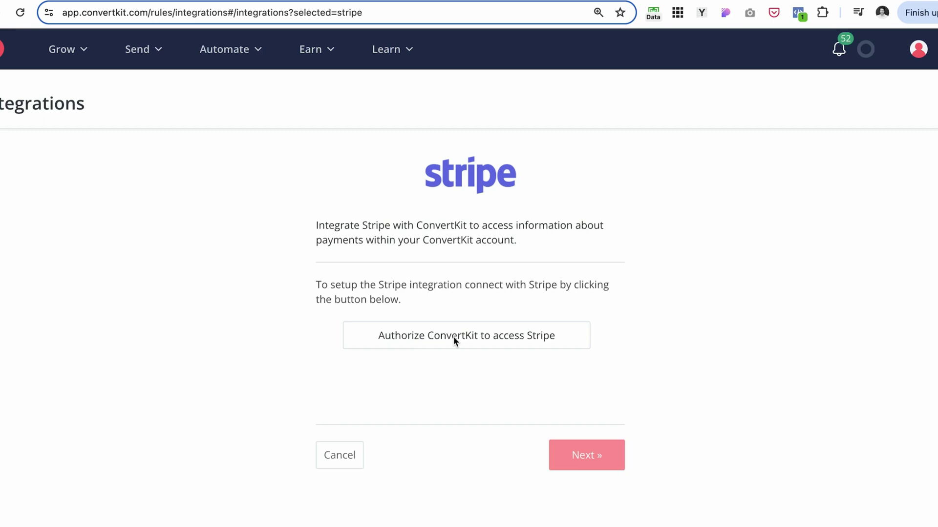
pyautogui.click(454, 337)
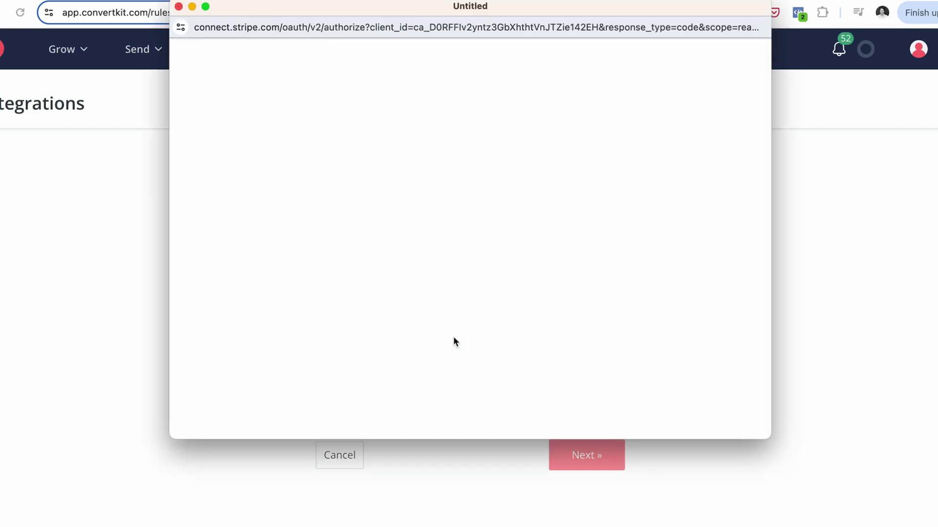
pyautogui.click(179, 6)
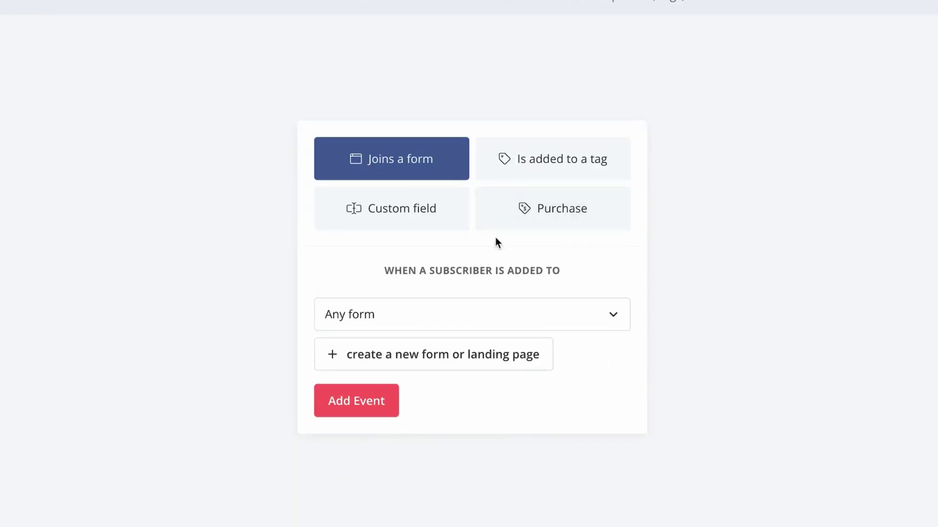
# Add a Purchase trigger for Squarespace purchases of the Creative Studio - Squarespace 7.1 Template
pyautogui.click(552, 208)
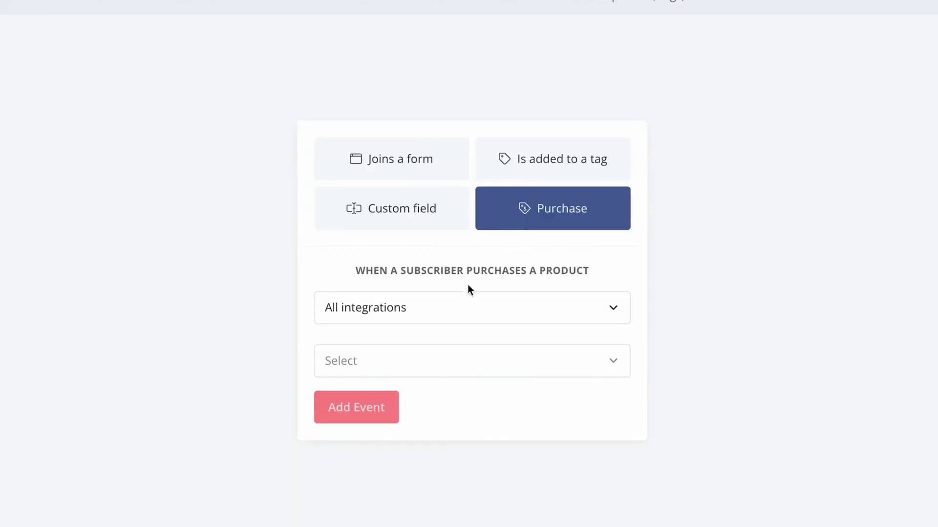
pyautogui.click(623, 273)
pyautogui.click(391, 412)
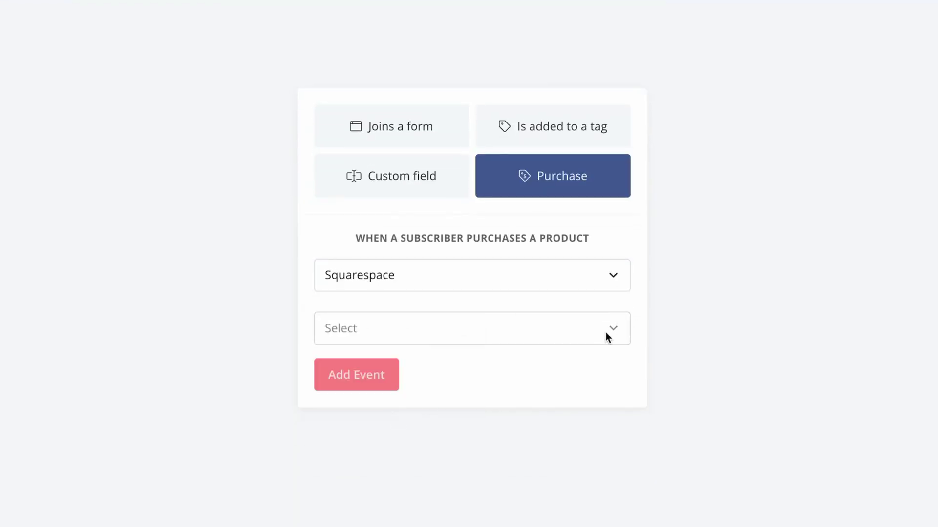
pyautogui.click(607, 333)
pyautogui.scroll(-10, 453, 103)
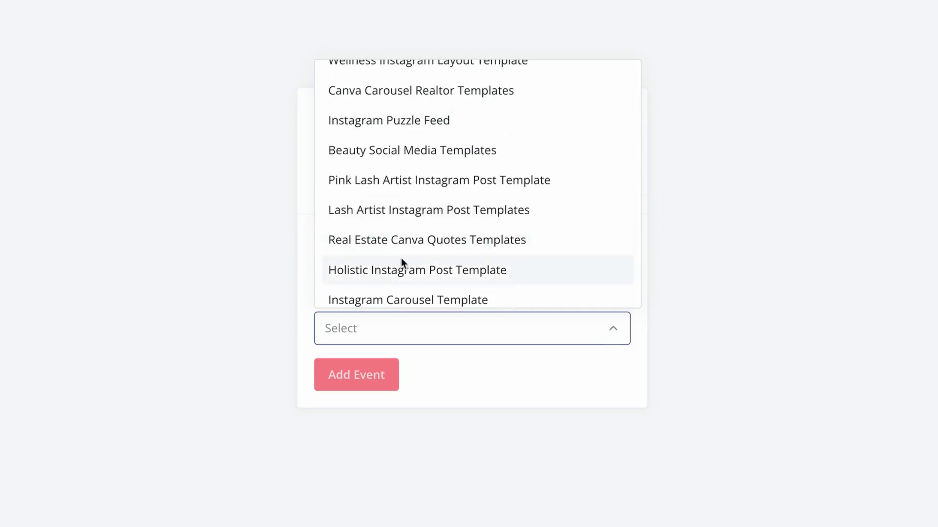
pyautogui.click(400, 244)
pyautogui.click(370, 379)
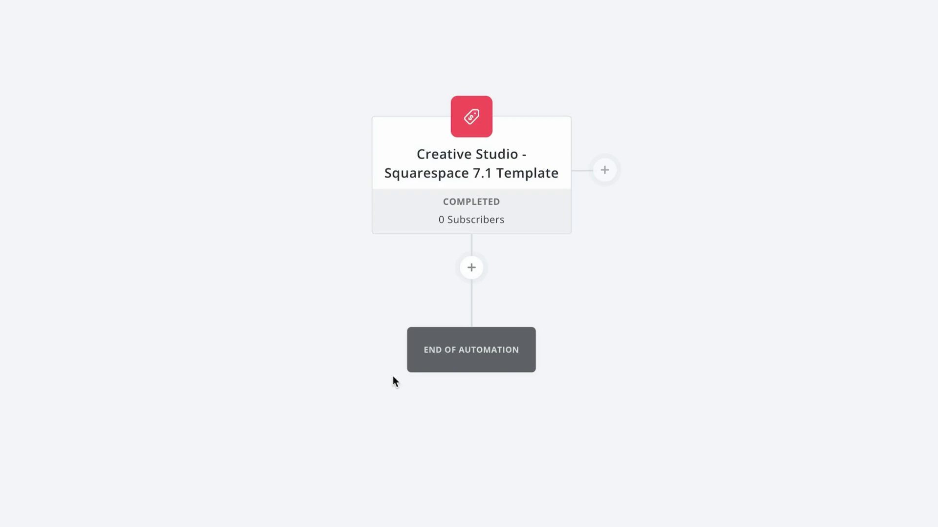
# Add an Email sequence action after the trigger and bring up the list of sequences
pyautogui.moveTo(476, 354)
pyautogui.click(472, 268)
pyautogui.scroll(-3, 280, 391)
pyautogui.click(464, 318)
pyautogui.click(644, 315)
pyautogui.scroll(-1, 233, 384)
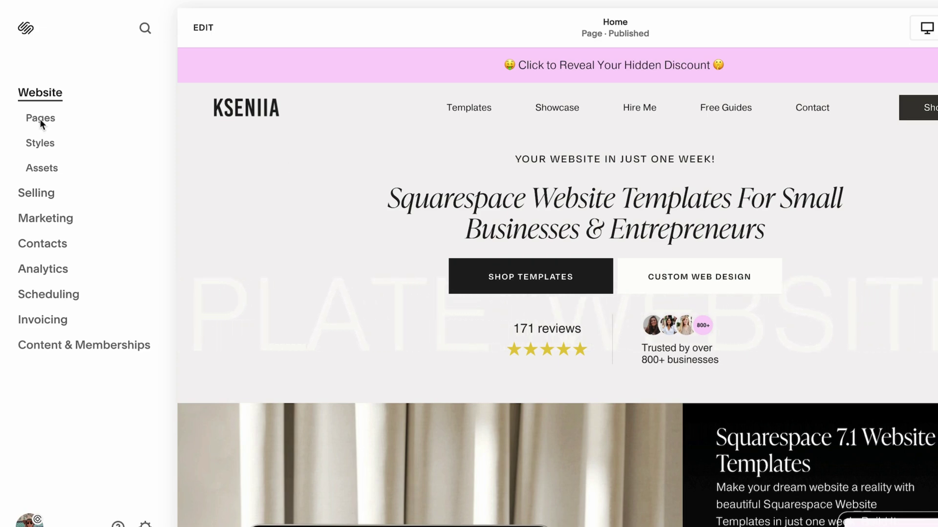
# Create a new Not Linked page named Test and open it for editing
pyautogui.click(44, 122)
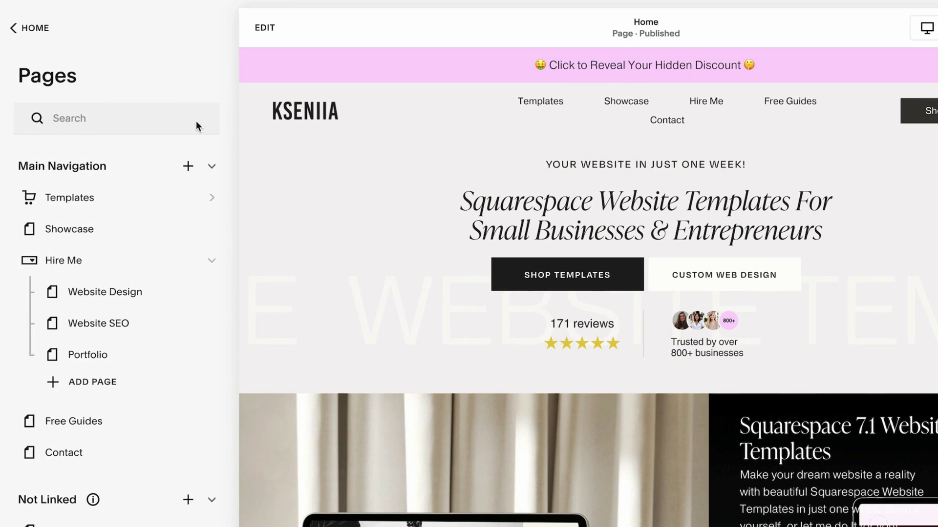
pyautogui.scroll(-4, 142, 377)
pyautogui.click(188, 321)
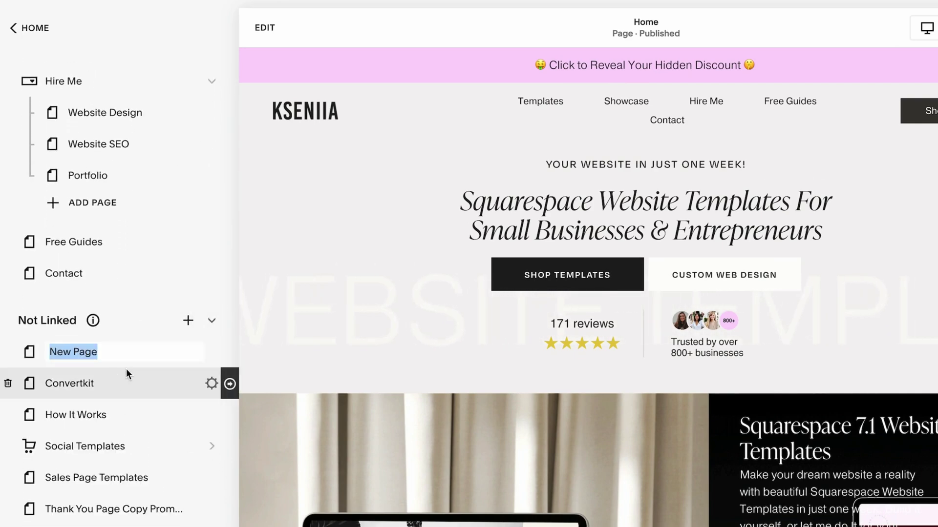
pyautogui.write('Test')
pyautogui.press('Return')
pyautogui.click(257, 29)
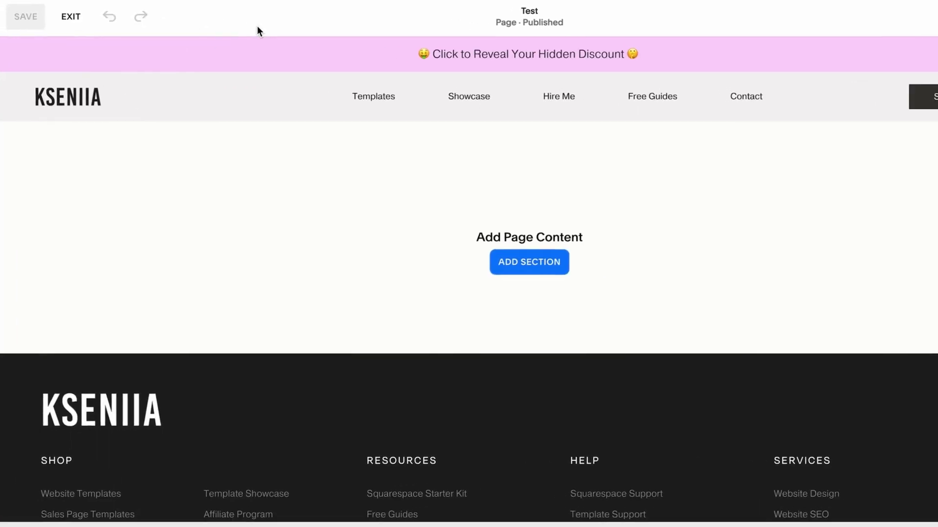
# Add a blank section holding a form block, and name the form Zap
pyautogui.click(511, 267)
pyautogui.click(155, 204)
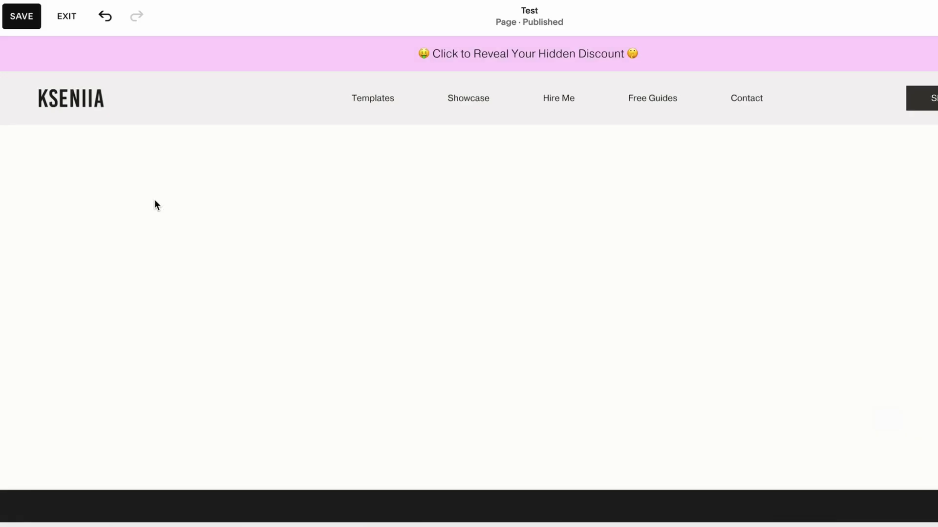
pyautogui.click(68, 156)
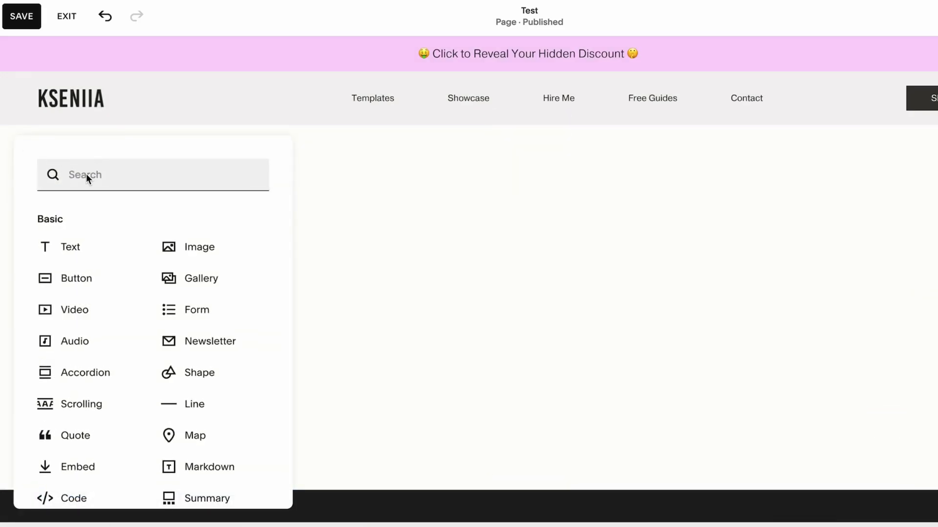
pyautogui.write('for')
pyautogui.click(80, 230)
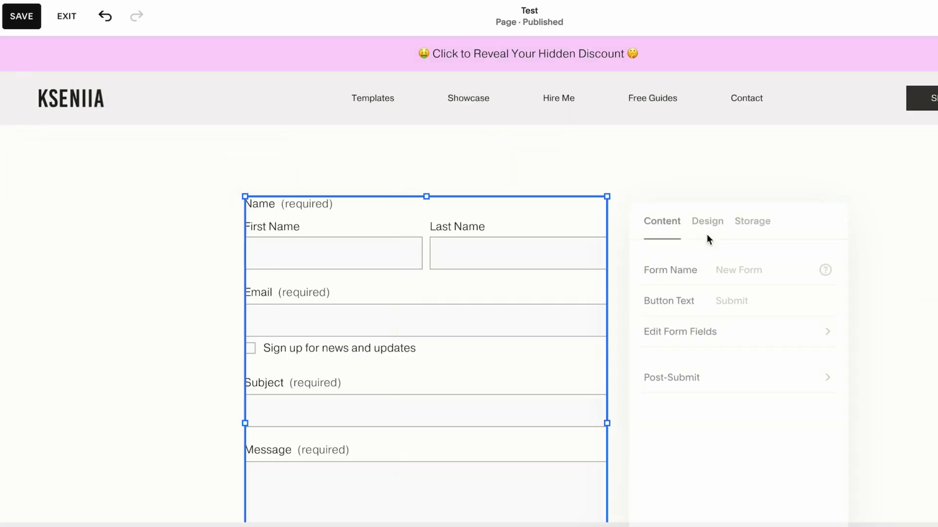
pyautogui.click(747, 267)
pyautogui.hotkey('ctrl', 'a')
pyautogui.press('BackSpace')
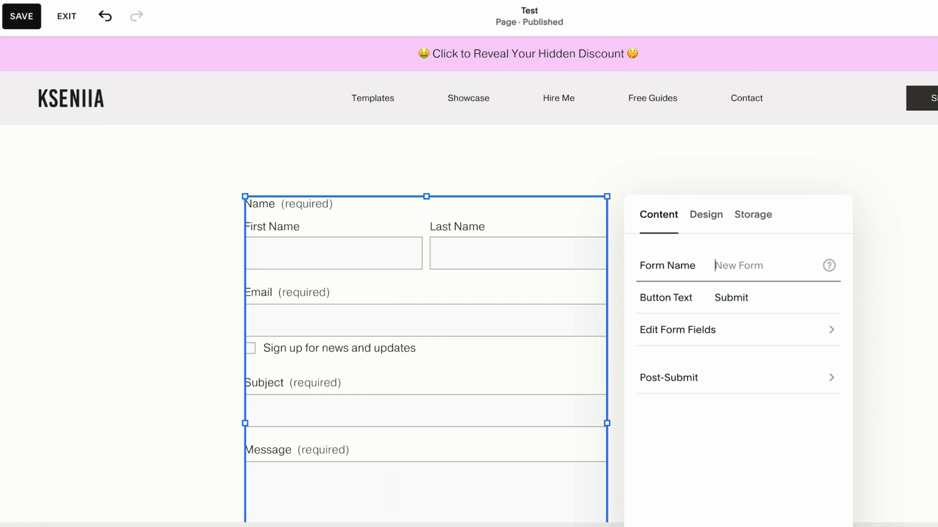
pyautogui.write('Zap')
# Move the form block toward the page centre, save the Test page and exit the editor
pyautogui.click(154, 392)
pyautogui.moveTo(417, 324); pyautogui.dragTo(547, 325)
pyautogui.click(277, 341)
pyautogui.scroll(-3, 276, 341)
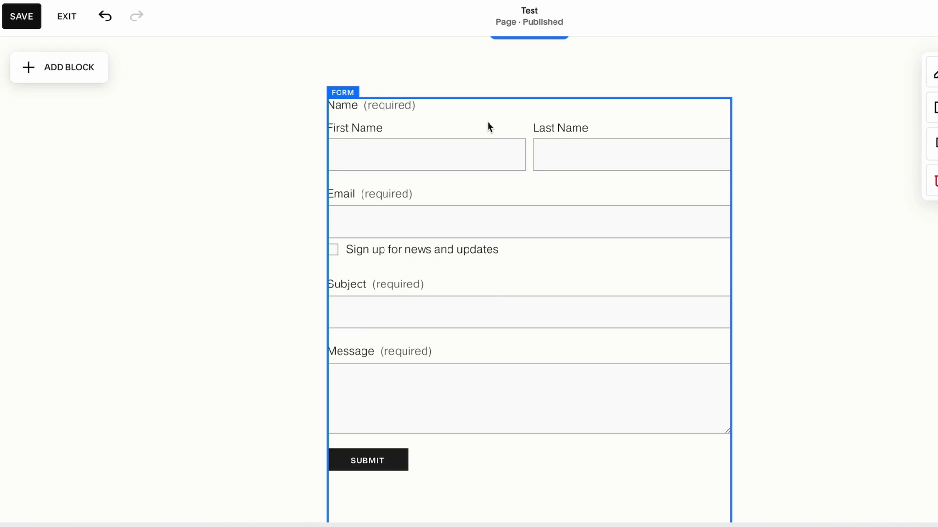
pyautogui.scroll(-4, 487, 122)
pyautogui.click(29, 17)
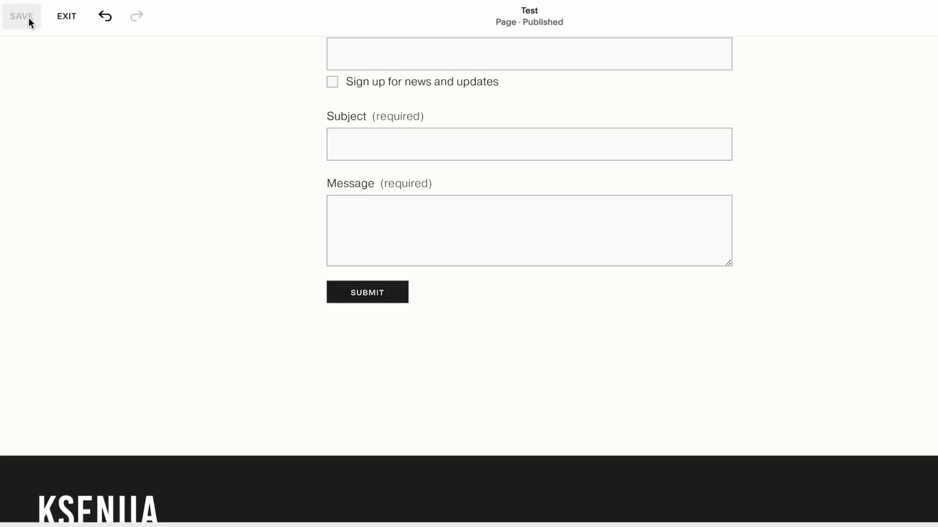
pyautogui.click(66, 17)
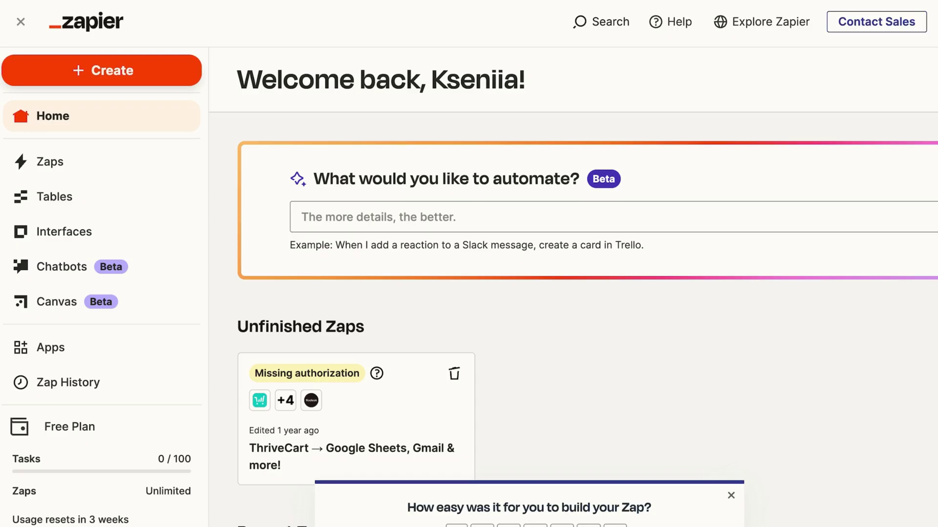
# Reload the Zapier dashboard and create a new Zap from the Create menu
pyautogui.hotkey('ctrl', 'r')
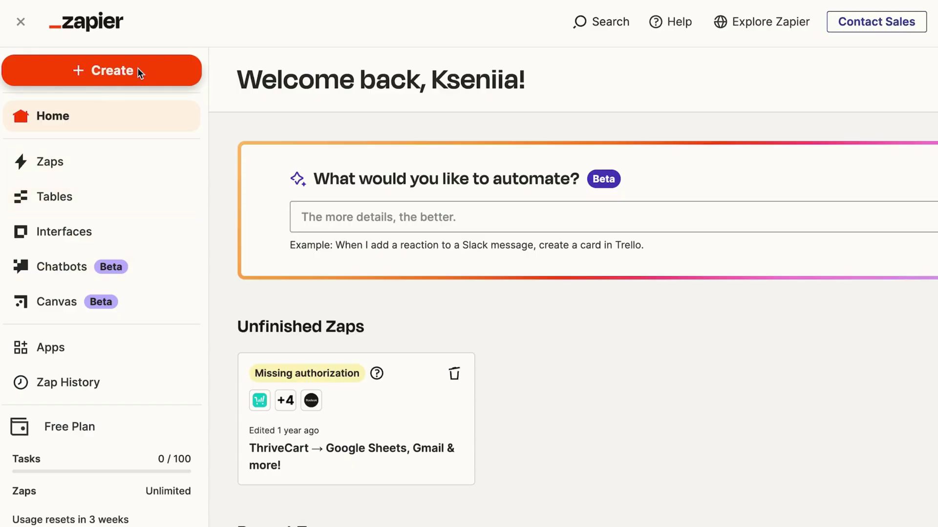
pyautogui.click(138, 72)
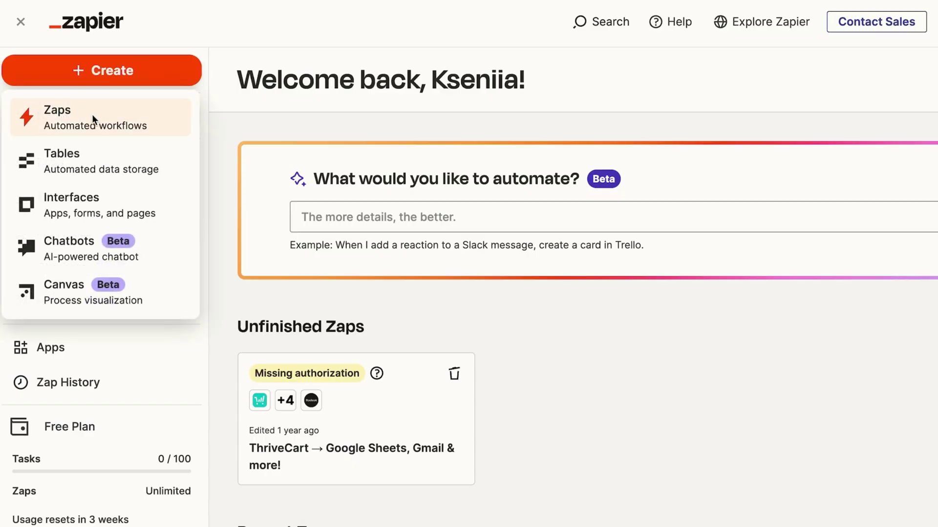
pyautogui.click(92, 114)
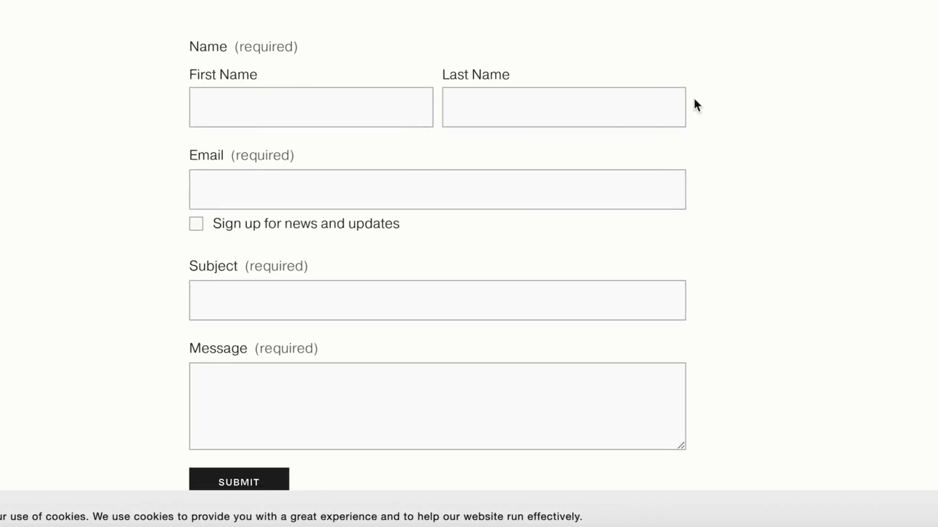
pyautogui.scroll(1, 697, 105)
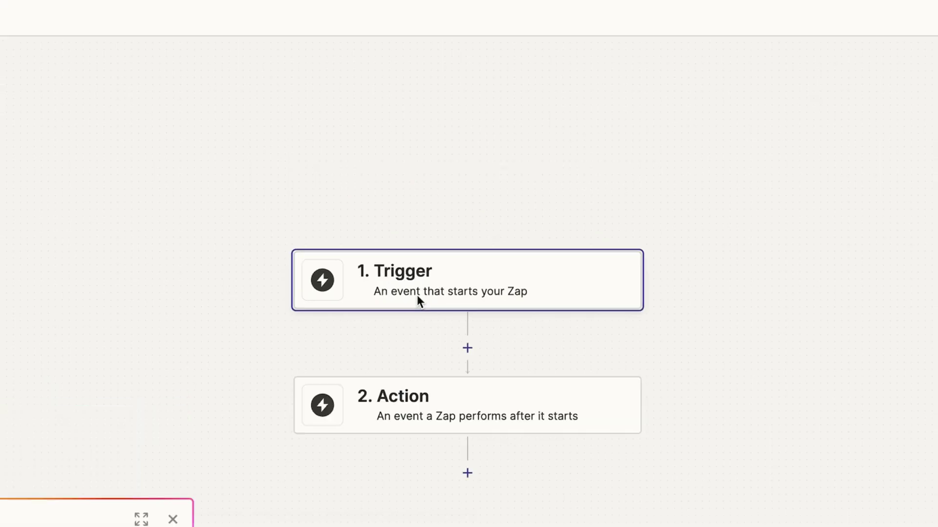
# Set the trigger app to Squarespace with the New Form Submission event
pyautogui.click(434, 288)
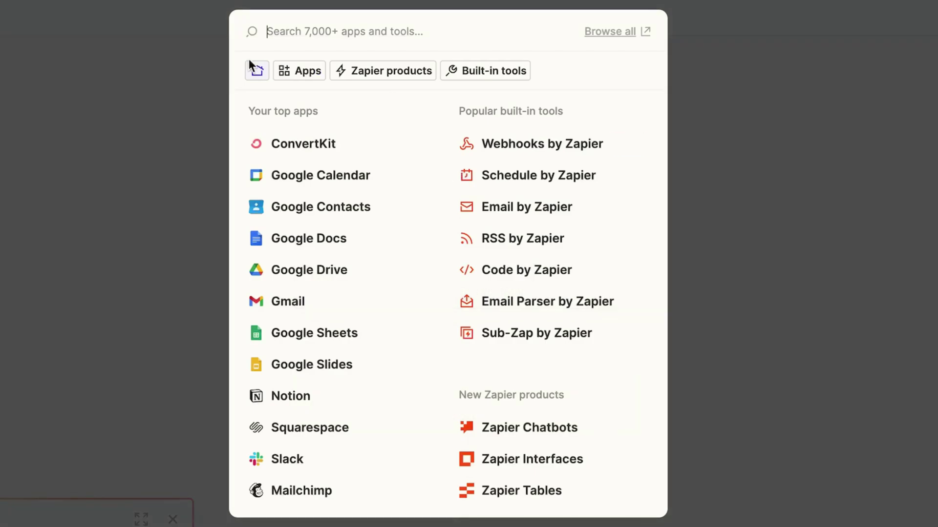
pyautogui.click(310, 428)
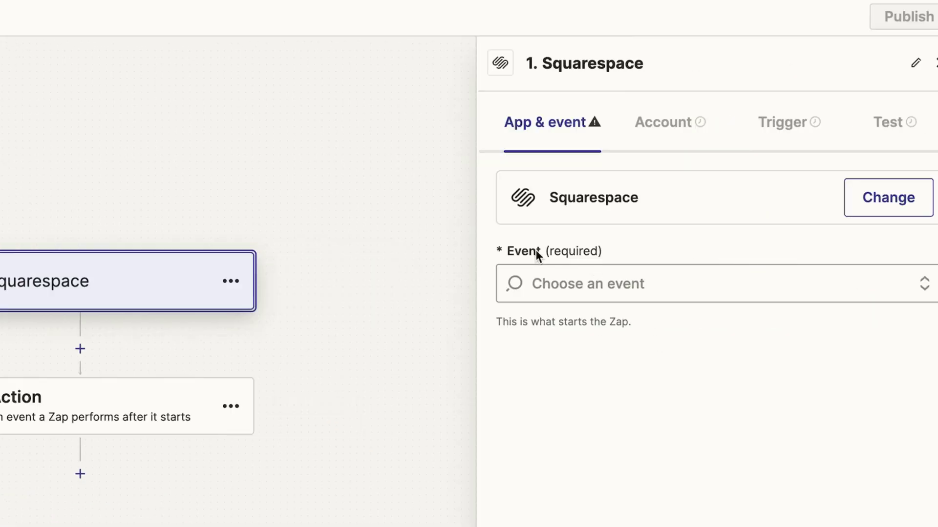
pyautogui.click(589, 286)
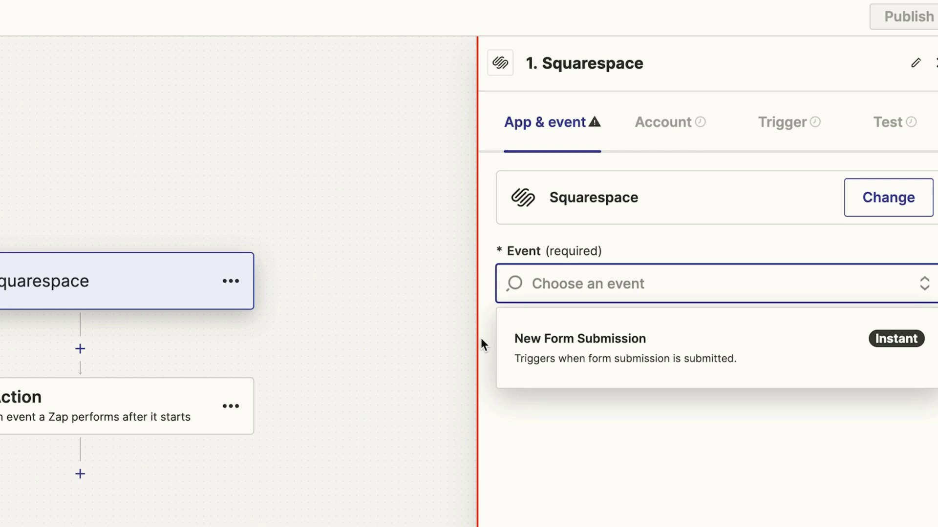
pyautogui.click(571, 341)
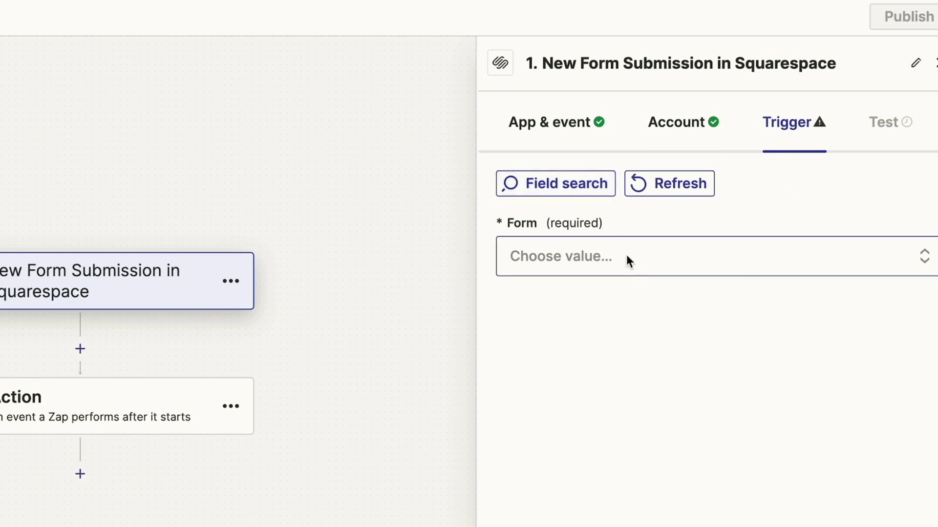
# Choose the Zap form as the trigger source, test it, and continue with the record
pyautogui.click(627, 255)
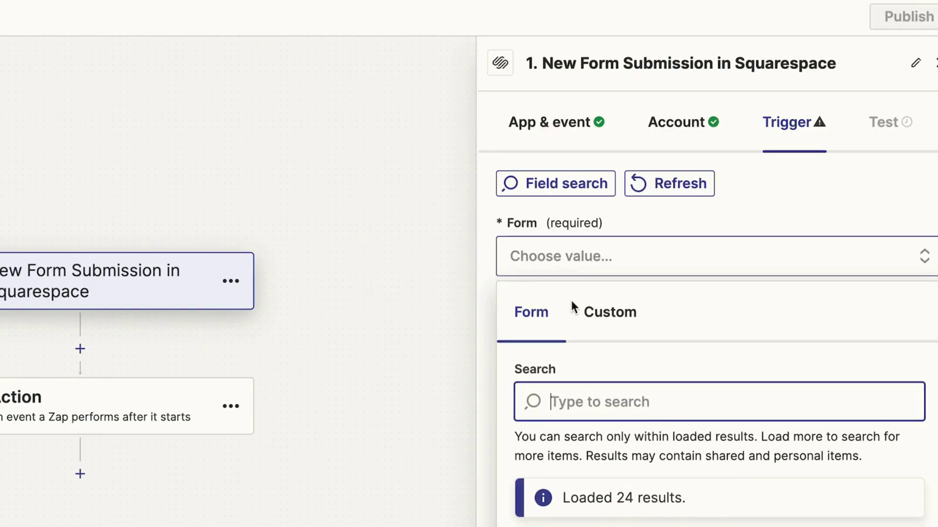
pyautogui.write('zap')
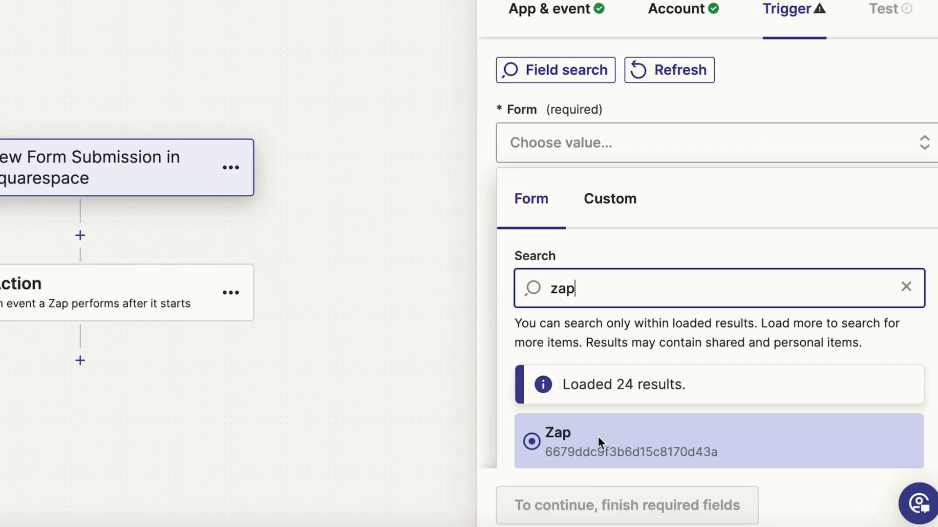
pyautogui.click(599, 435)
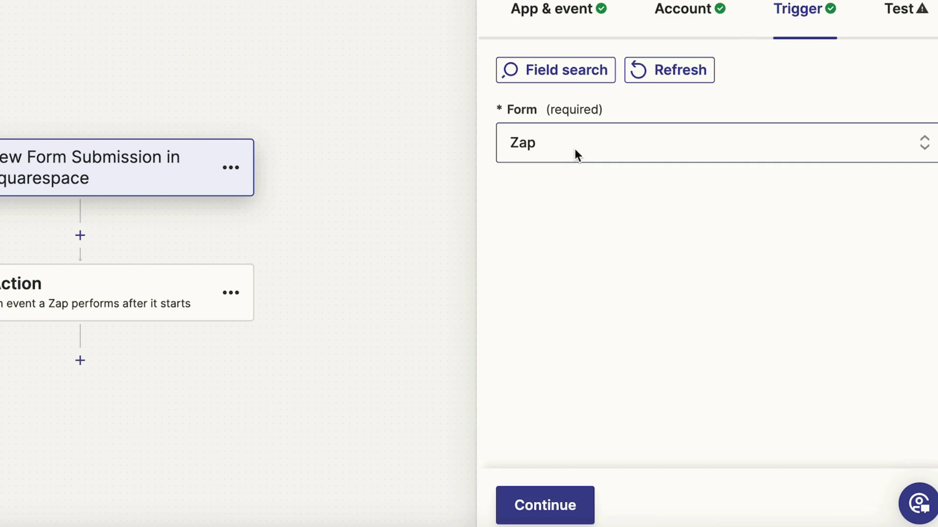
pyautogui.click(562, 504)
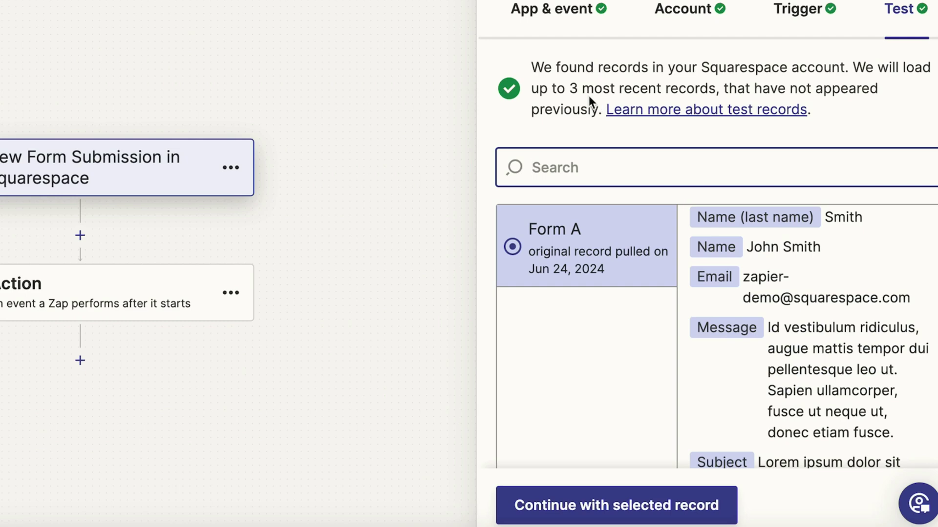
pyautogui.click(586, 511)
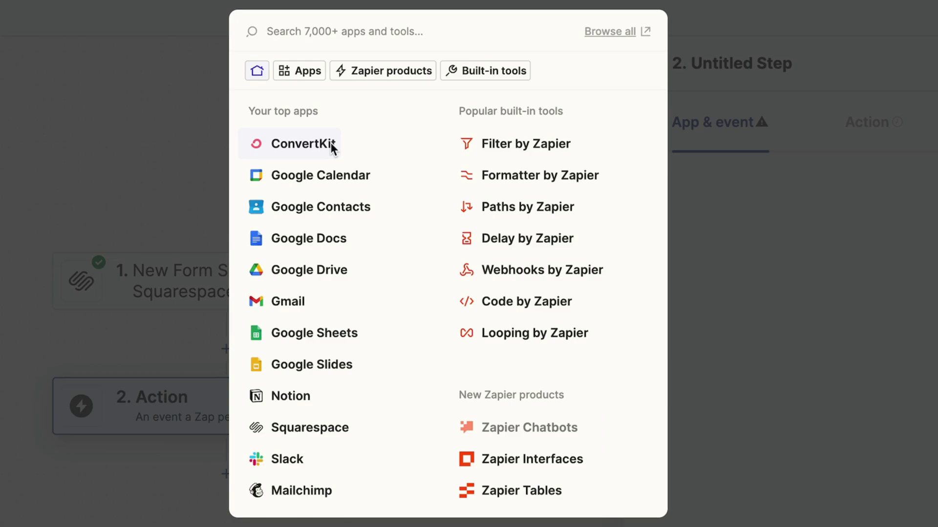
# Choose ConvertKit as the action app and browse its action events
pyautogui.click(303, 143)
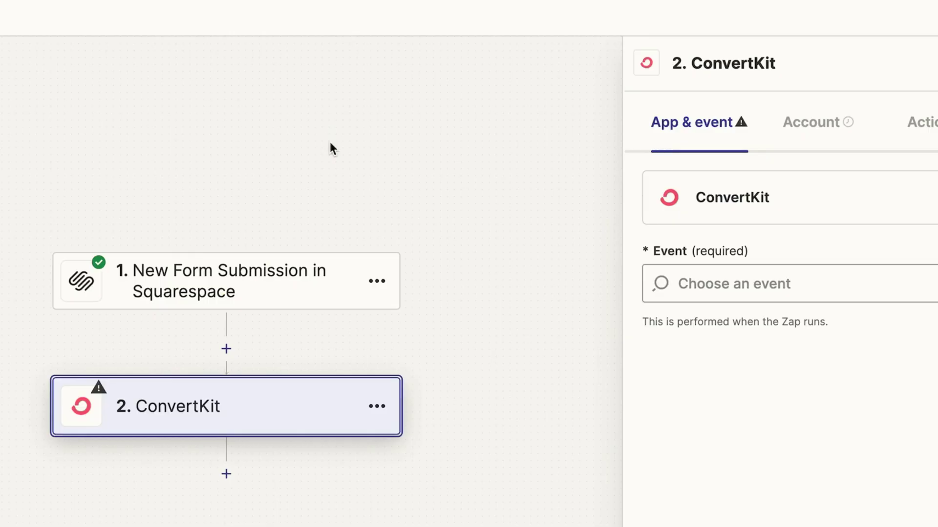
pyautogui.click(800, 287)
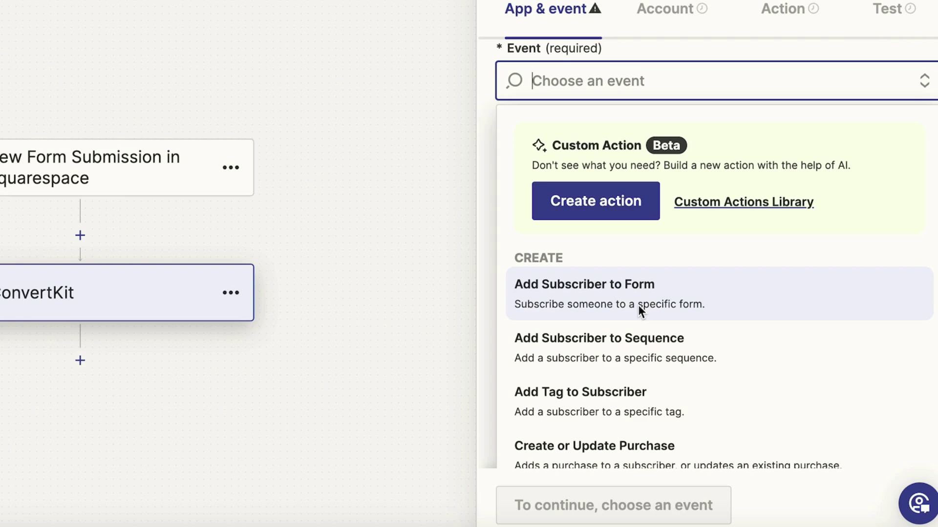
pyautogui.scroll(-1, 535, 315)
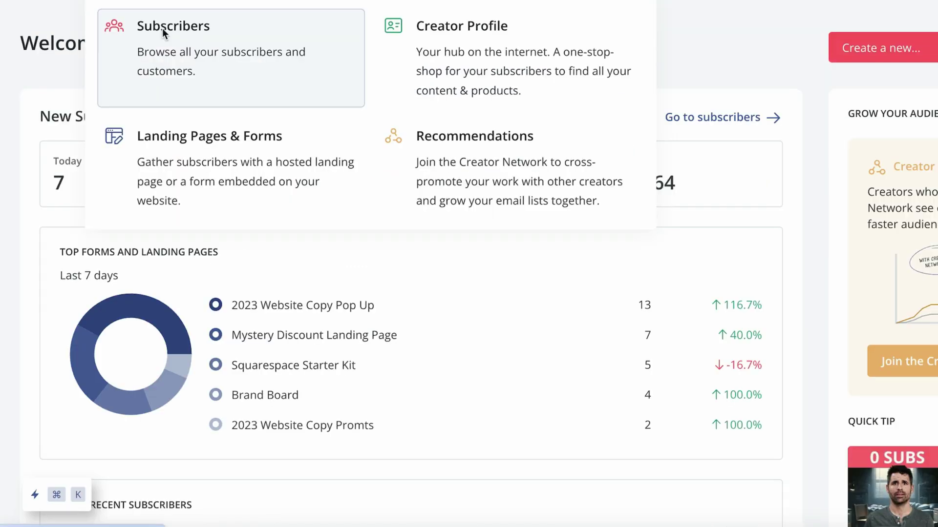
# From the Subscribers page, create and save the tag 'Squarespace Zap Form'
pyautogui.click(163, 29)
pyautogui.scroll(-1, 676, 247)
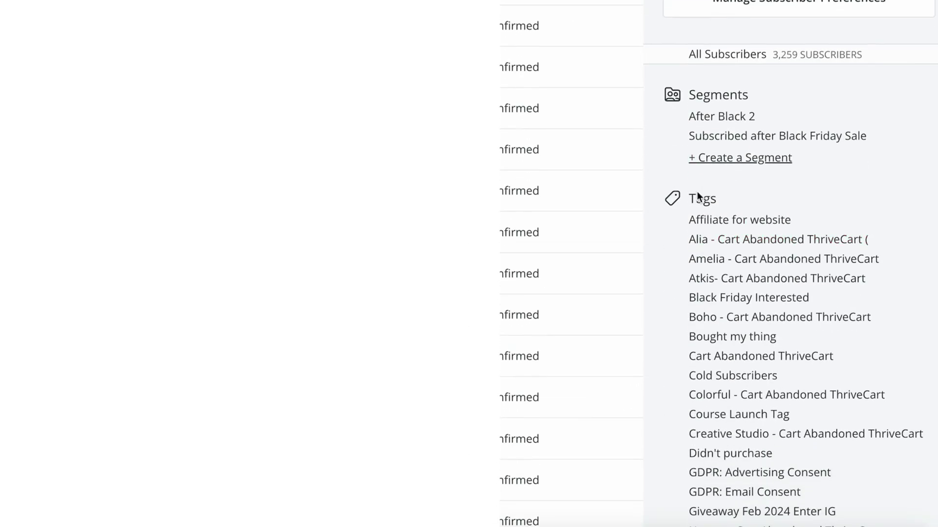
pyautogui.scroll(-1, 717, 229)
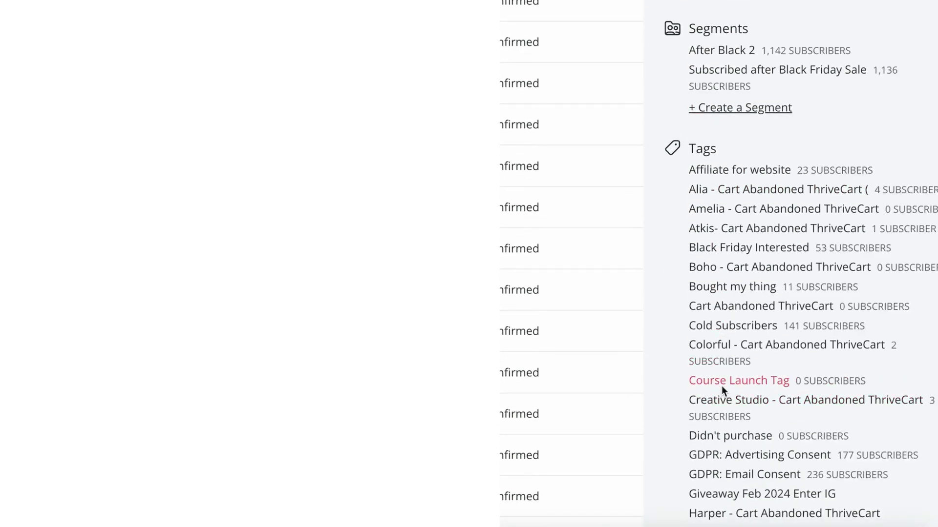
pyautogui.scroll(-8, 723, 389)
pyautogui.scroll(-1, 710, 274)
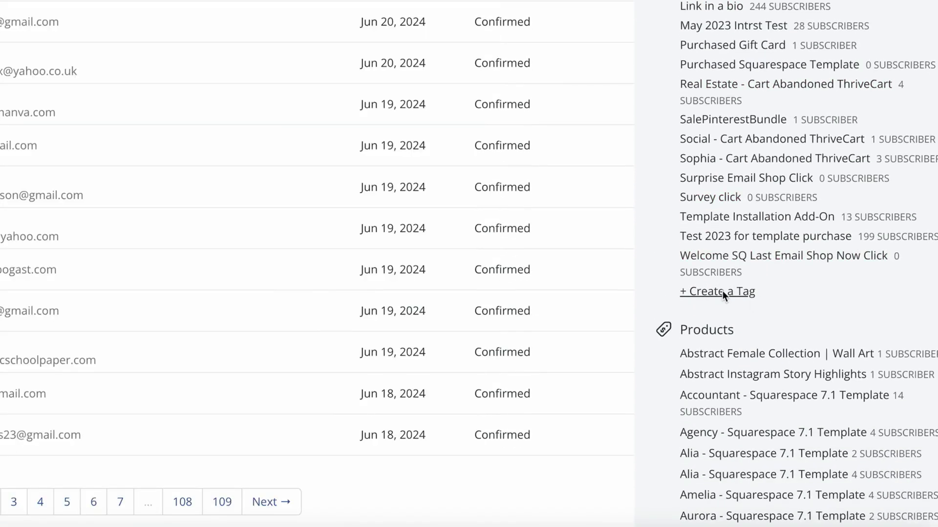
pyautogui.click(723, 291)
pyautogui.click(231, 264)
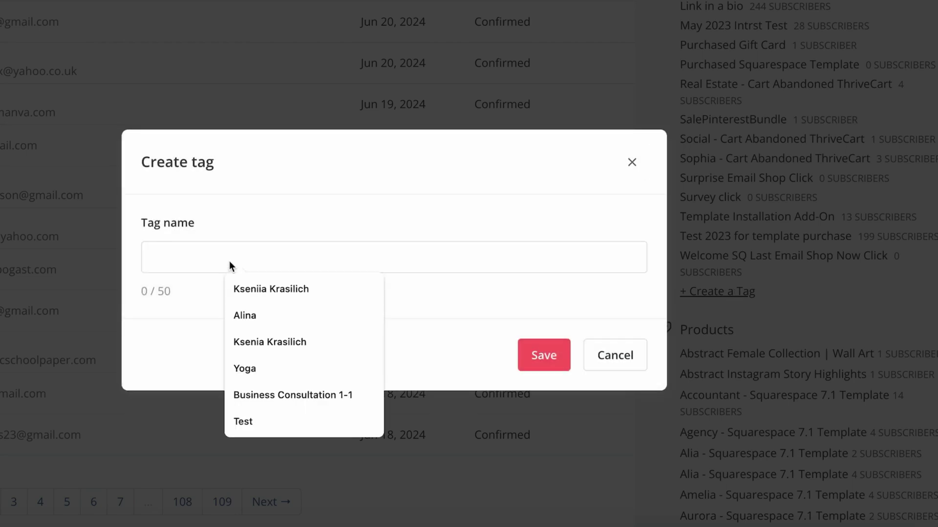
pyautogui.write('Squarespace ')
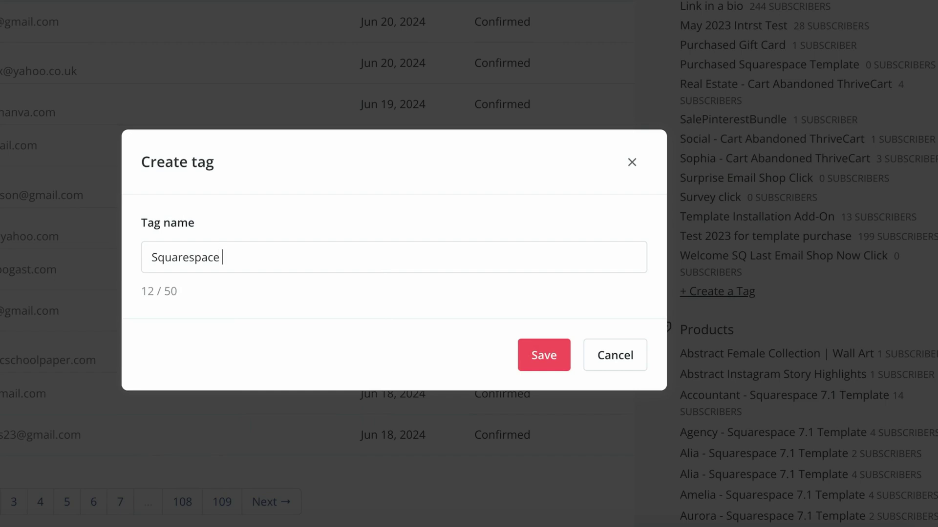
pyautogui.write('Zap Form')
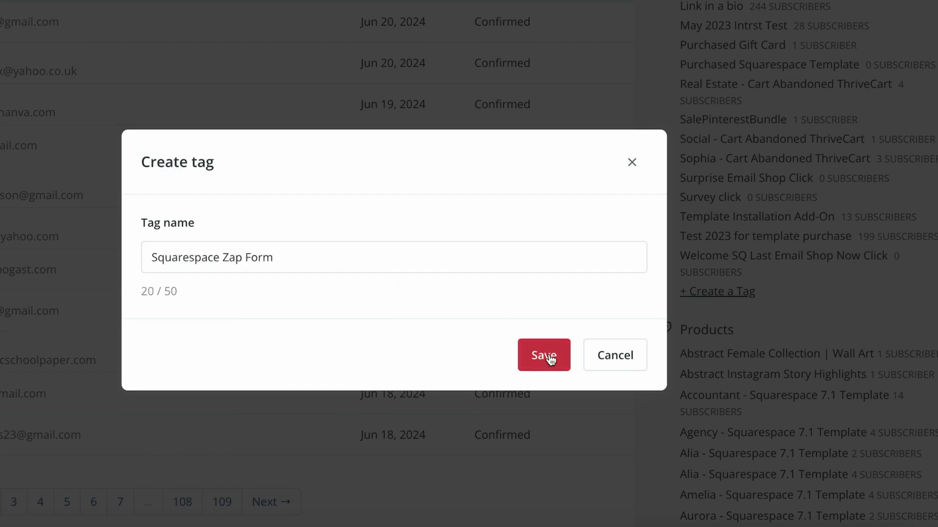
pyautogui.click(551, 359)
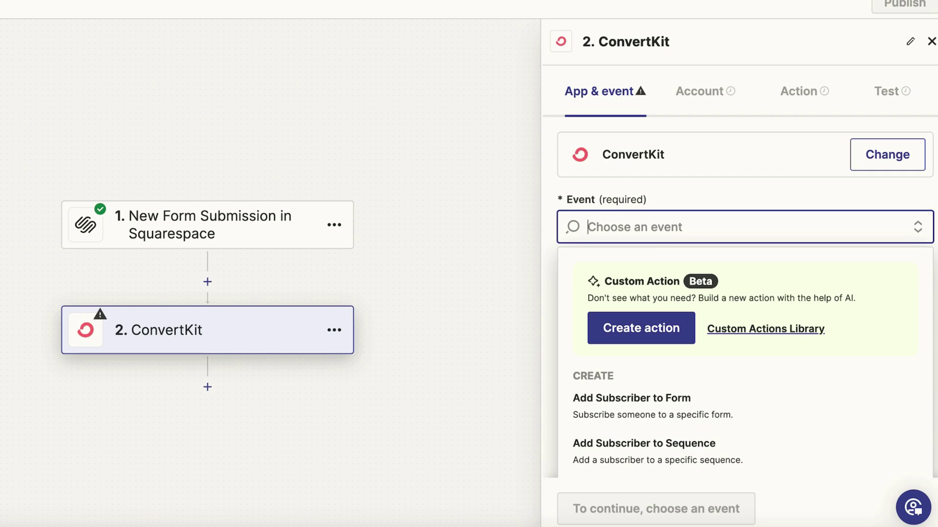
# Set the ConvertKit action event to Add Tag to Subscriber
pyautogui.click(631, 233)
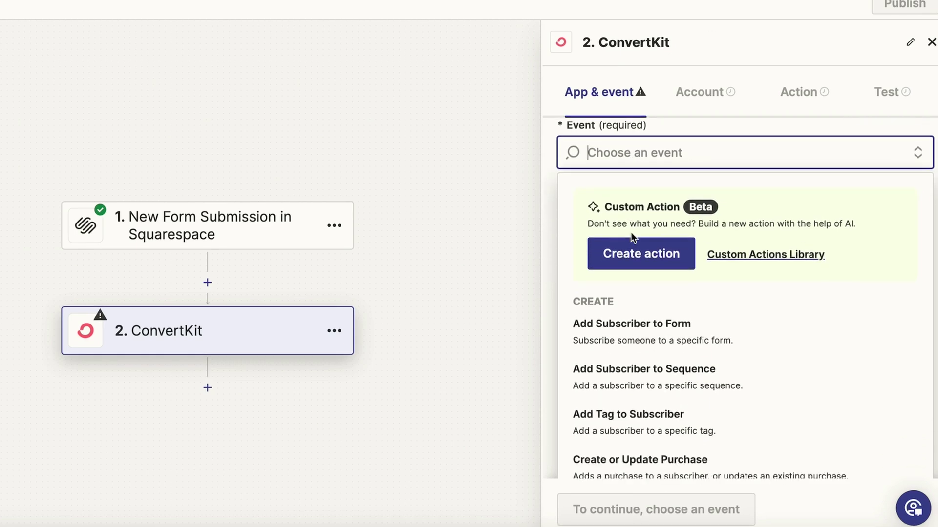
pyautogui.write('squarespace')
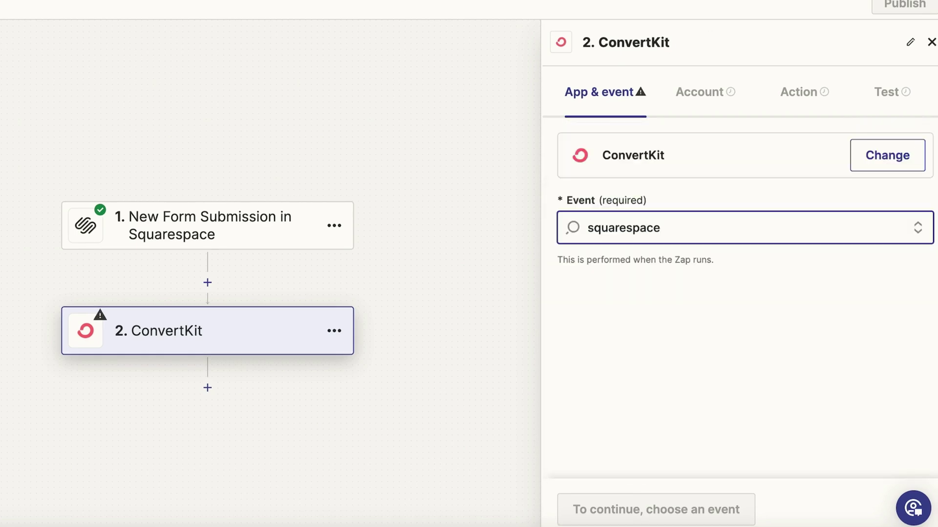
pyautogui.hotkey('ctrl', 'a')
pyautogui.press('BackSpace')
pyautogui.scroll(-1, 650, 433)
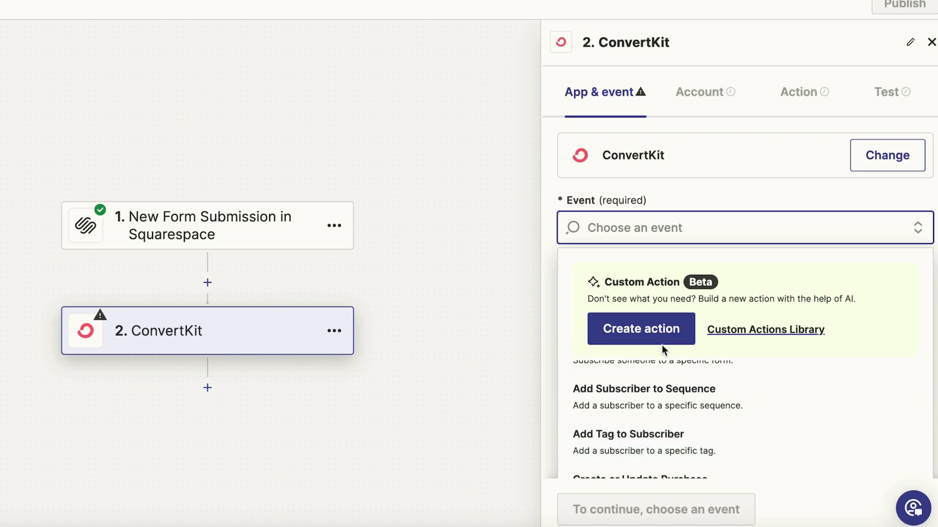
pyautogui.scroll(-1, 623, 397)
pyautogui.click(667, 396)
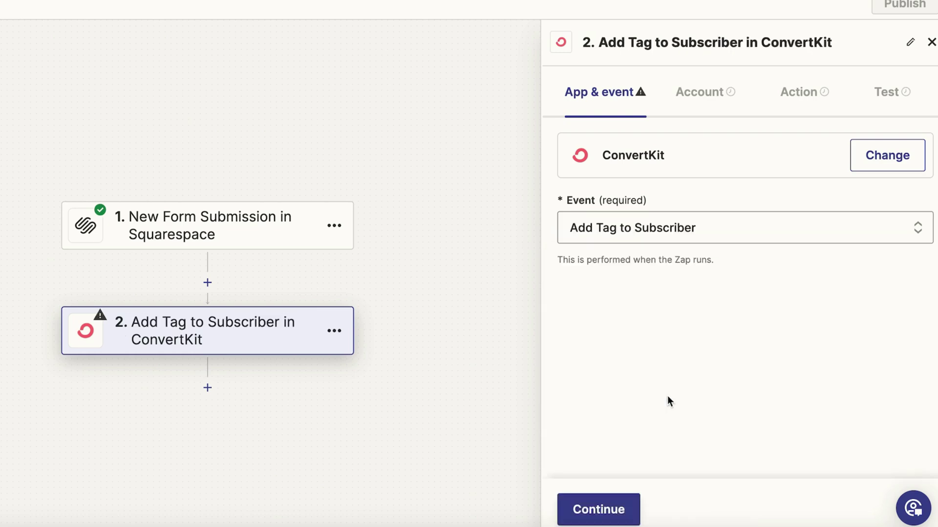
# Keep the connected ConvertKit account and bring up the Tag choices
pyautogui.click(598, 509)
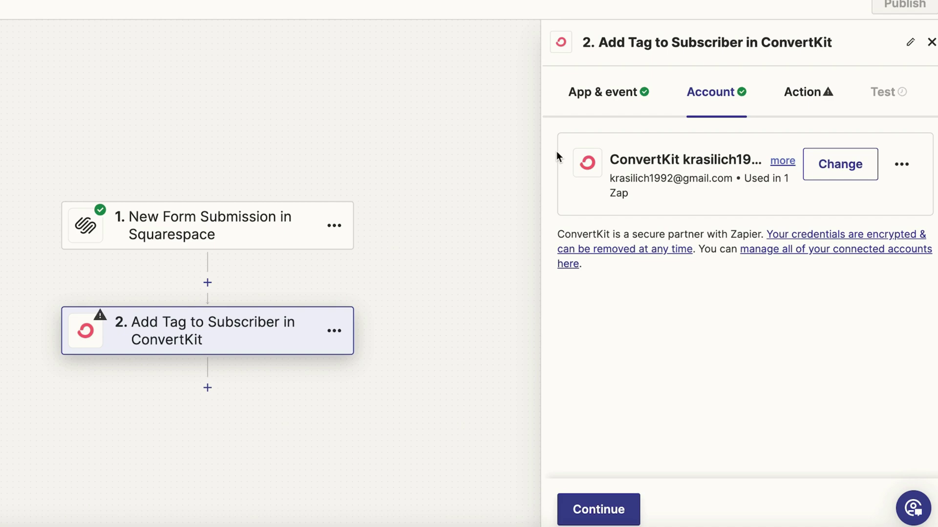
pyautogui.click(614, 513)
pyautogui.click(611, 213)
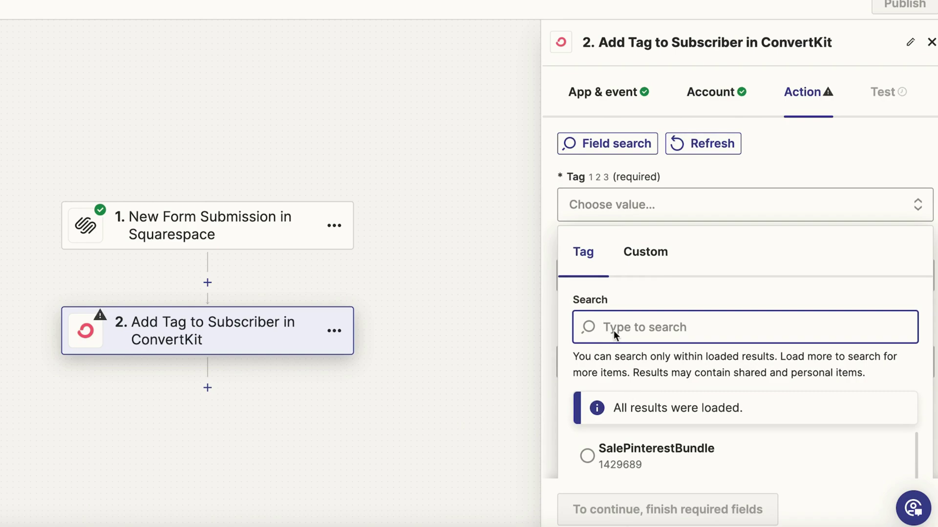
# Choose the Squarespace Zap Form tag and map the form's Email and Name to Email and First Name
pyautogui.write('Squarespace za')
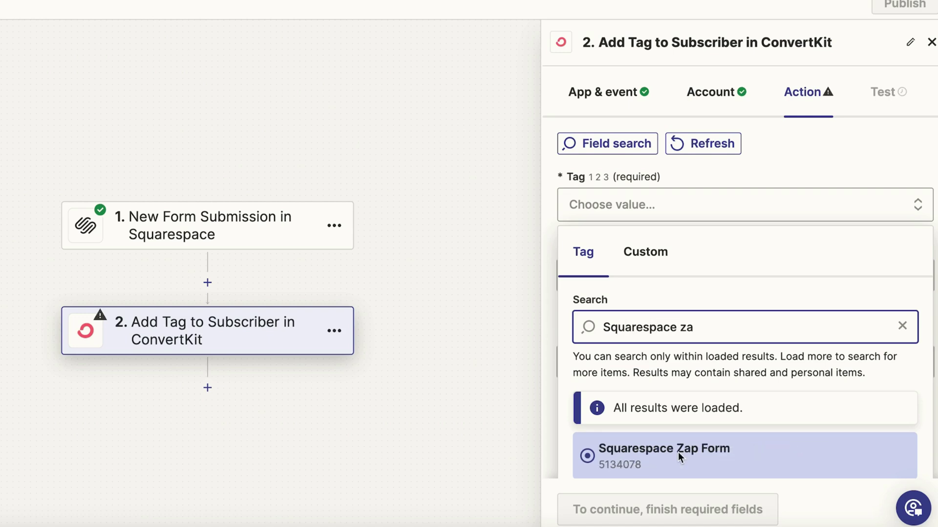
pyautogui.click(678, 452)
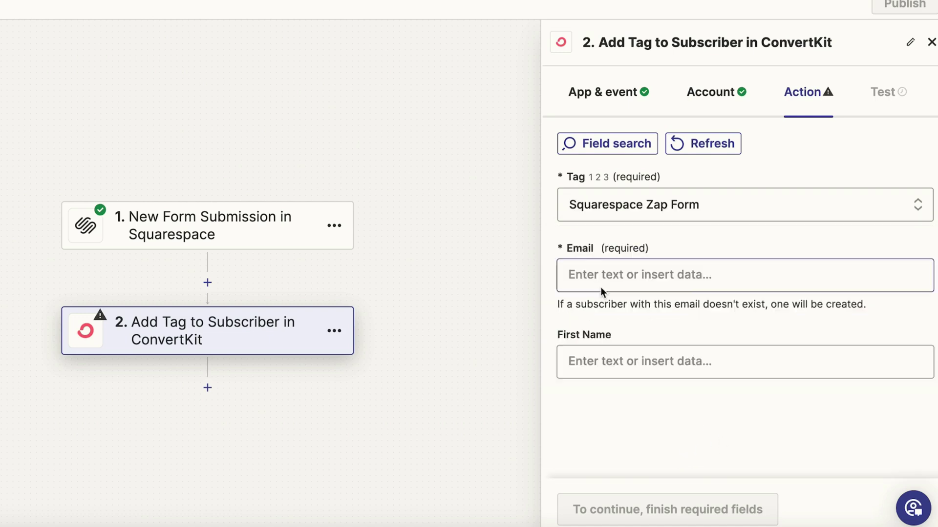
pyautogui.click(602, 286)
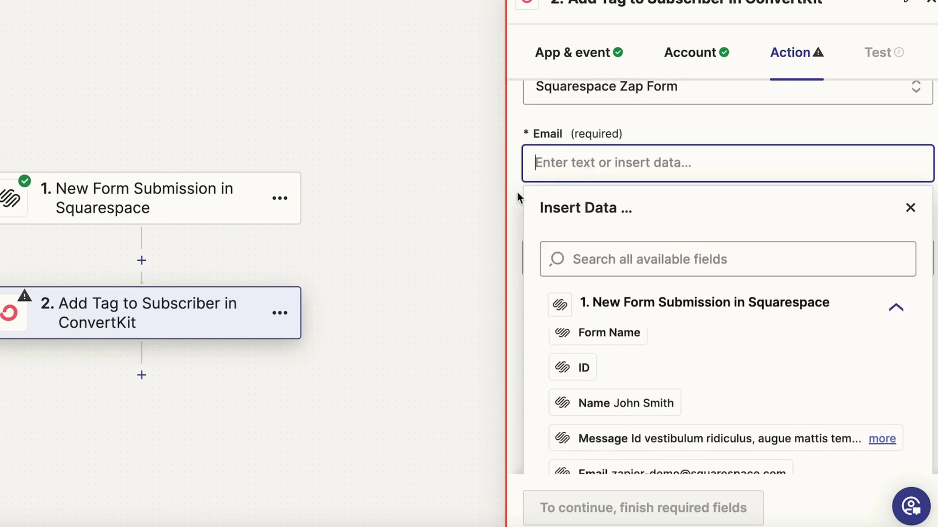
pyautogui.click(517, 193)
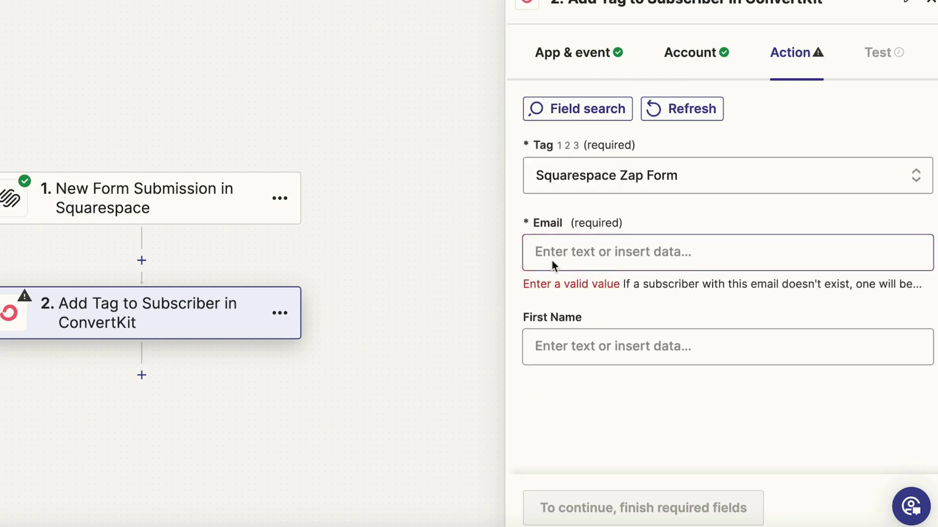
pyautogui.click(576, 248)
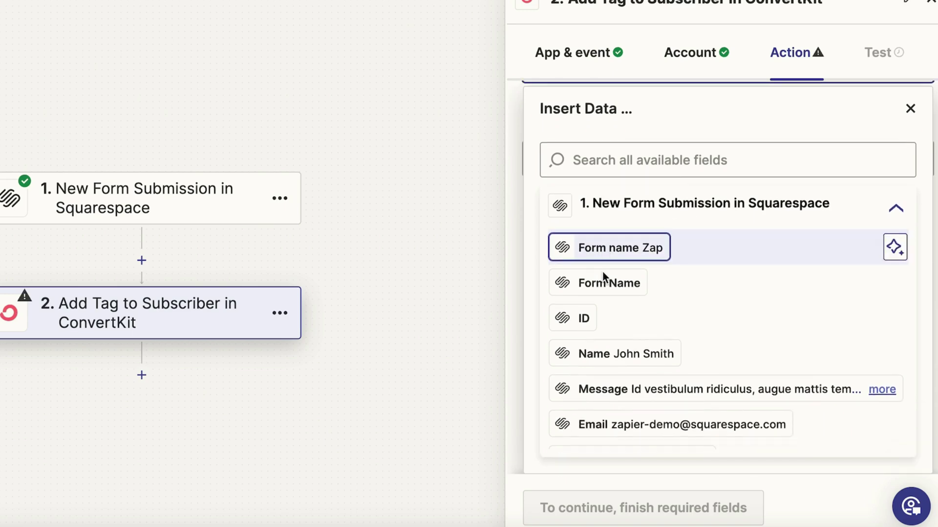
pyautogui.click(626, 426)
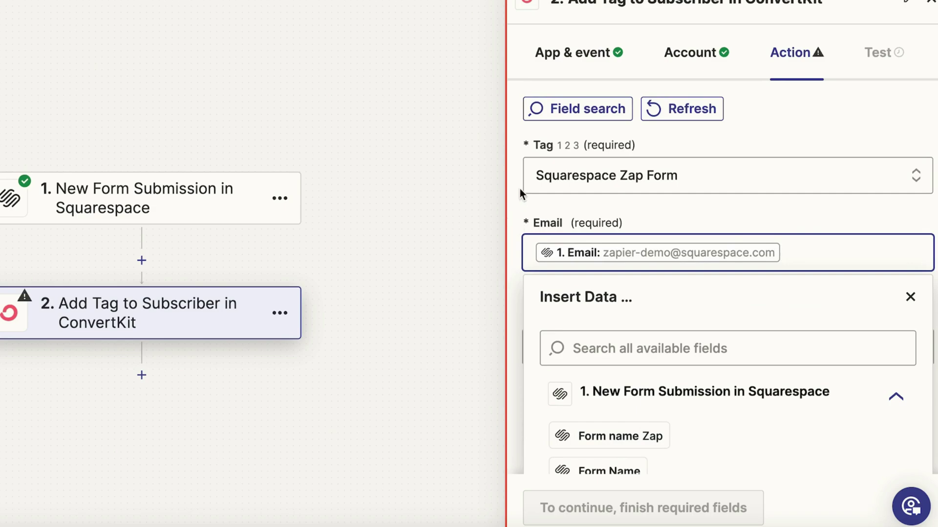
pyautogui.click(573, 352)
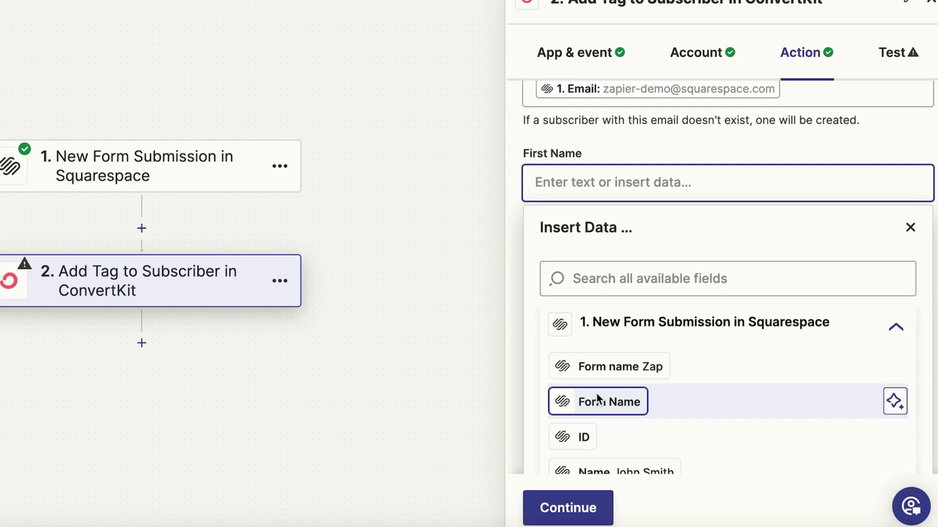
pyautogui.scroll(-2, 592, 391)
pyautogui.click(591, 386)
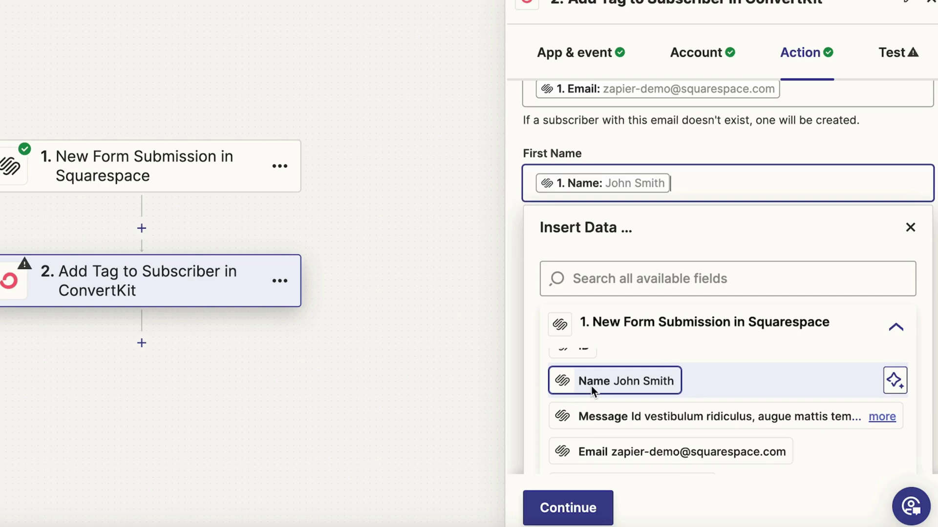
# Test the tagging step, publish the Zap, and close the success message
pyautogui.click(565, 508)
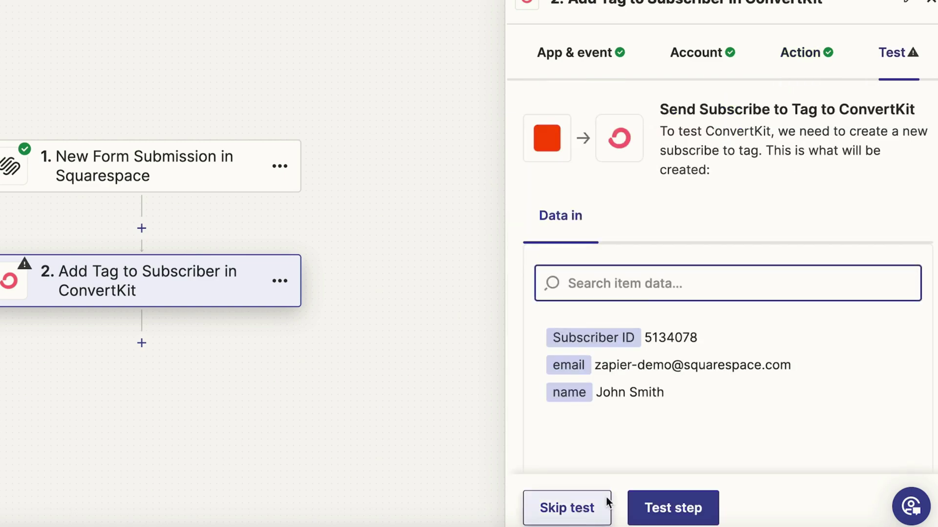
pyautogui.click(688, 509)
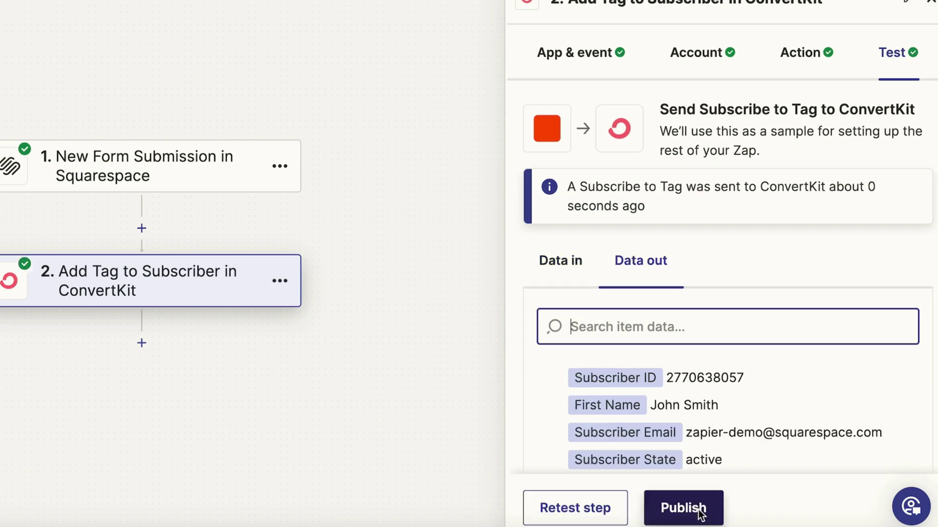
pyautogui.scroll(-3, 643, 293)
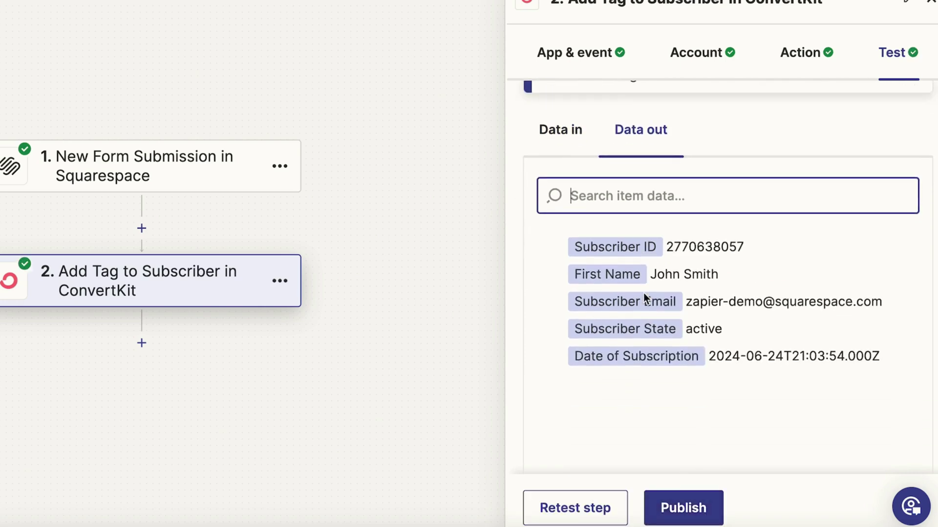
pyautogui.click(700, 512)
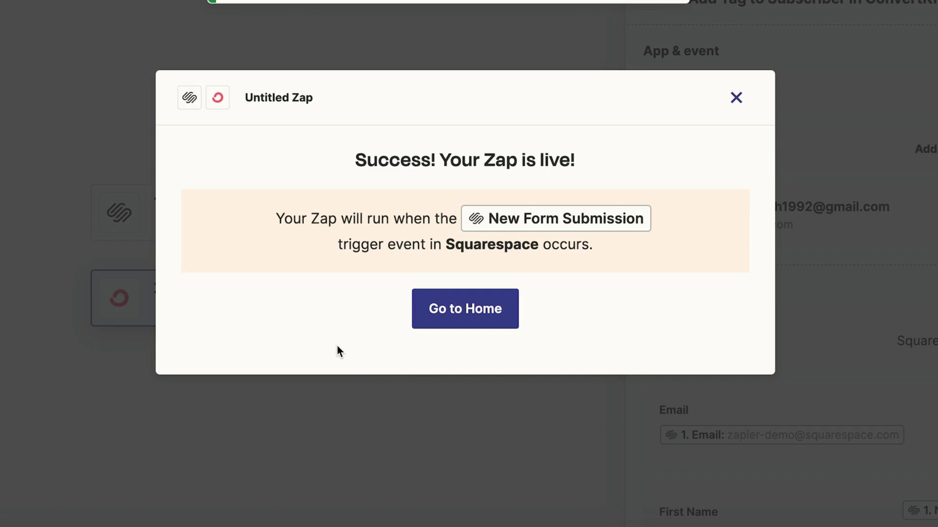
pyautogui.click(734, 96)
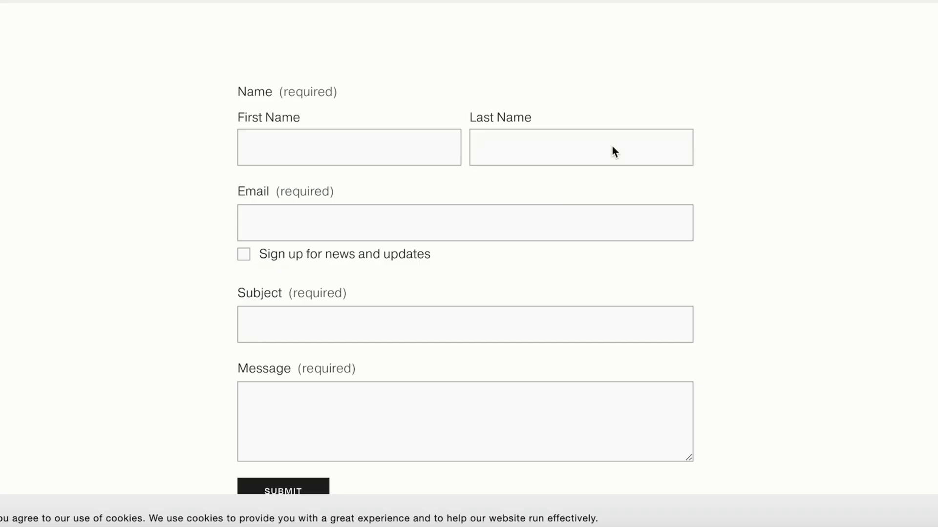
# Scroll down the Squarespace contact form page
pyautogui.scroll(-1, 612, 145)
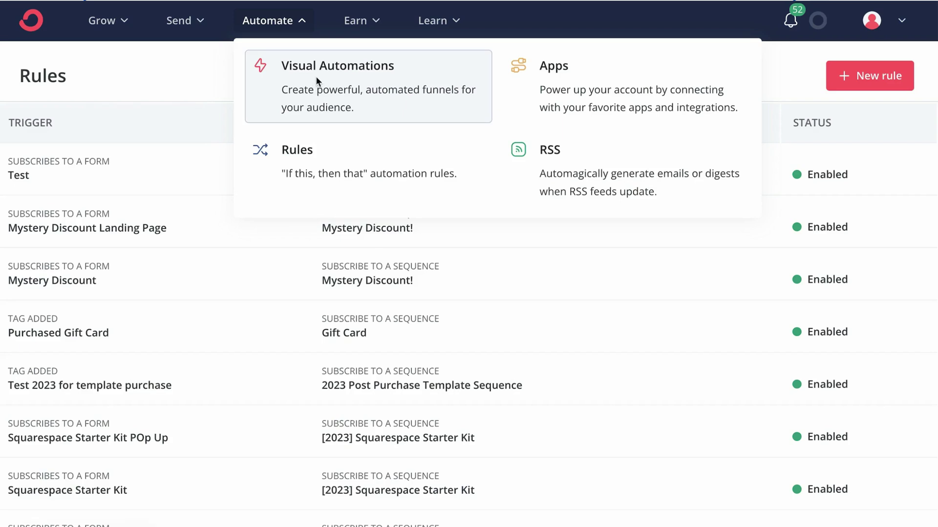
# Start a new visual automation from scratch triggered when a subscriber is tagged Squarespace Zap Form
pyautogui.click(316, 76)
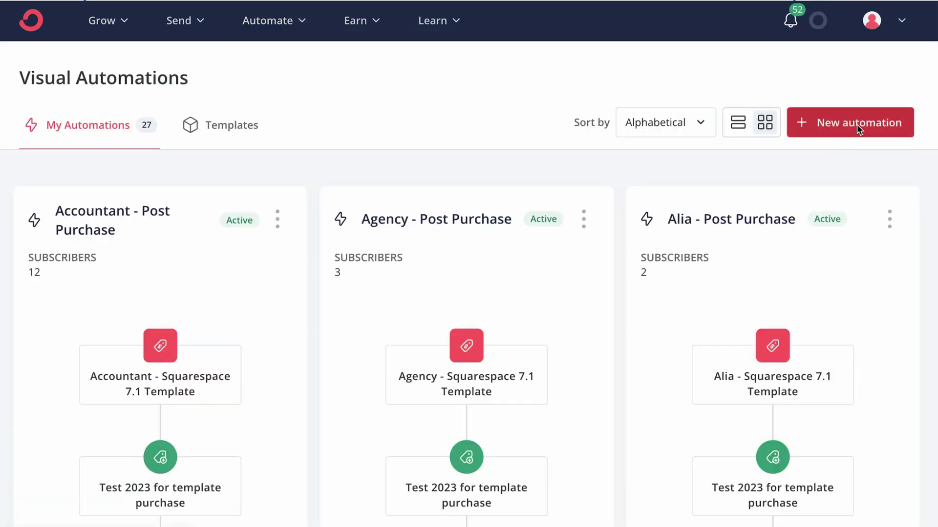
pyautogui.click(856, 124)
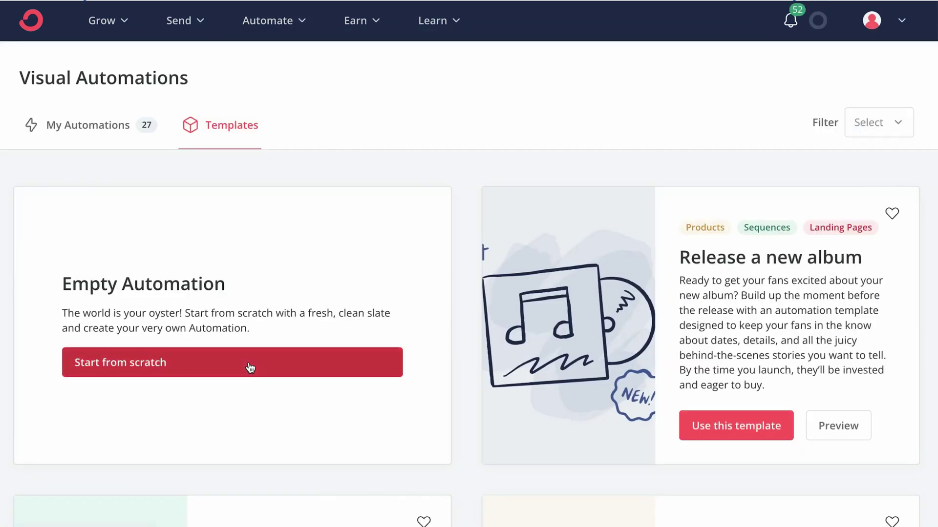
pyautogui.click(250, 367)
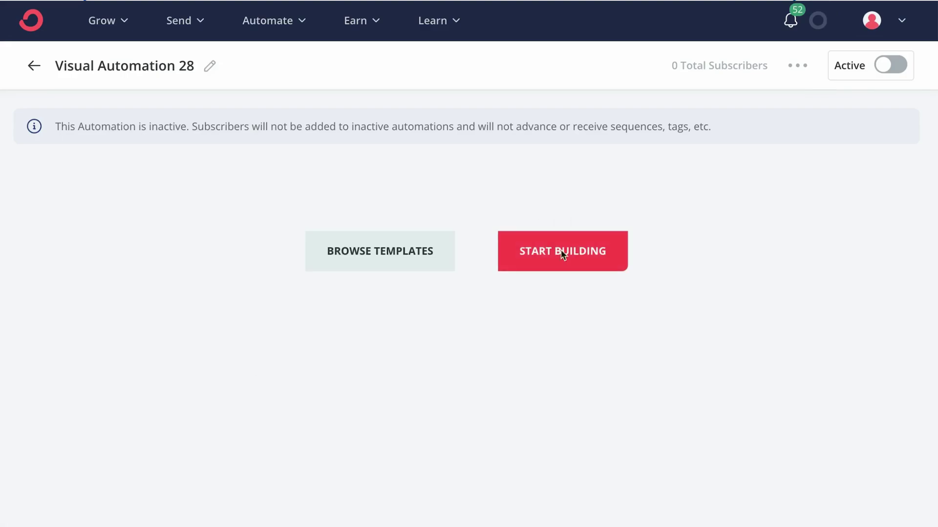
pyautogui.click(560, 252)
pyautogui.scroll(-1, 152, 399)
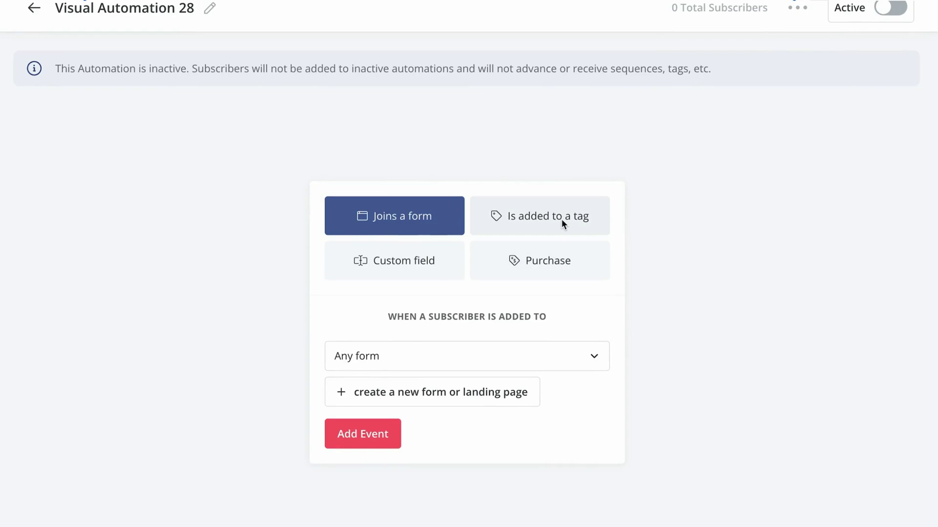
pyautogui.scroll(-1, 561, 219)
pyautogui.click(581, 154)
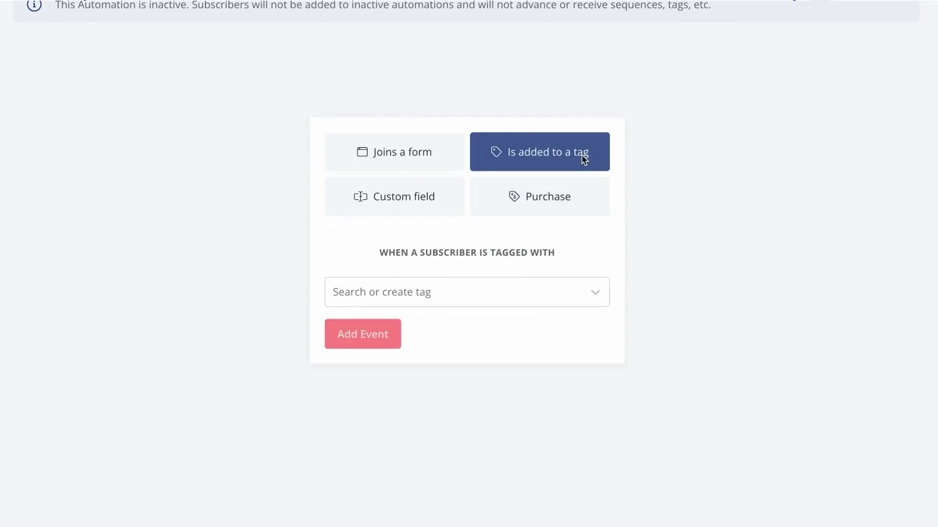
pyautogui.click(463, 295)
pyautogui.write('sq')
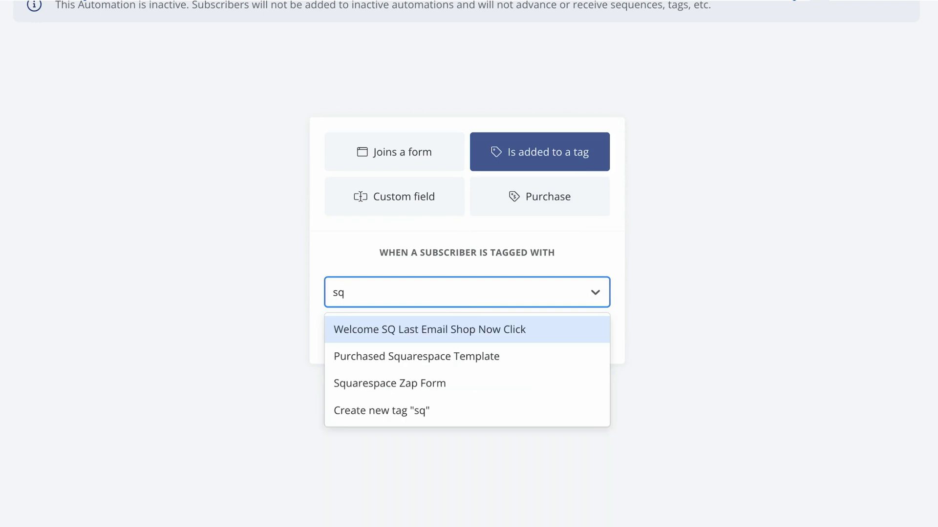
pyautogui.click(462, 386)
pyautogui.click(375, 333)
# Add an Email sequence step that puts subscribers into the Welcome sequence
pyautogui.click(466, 253)
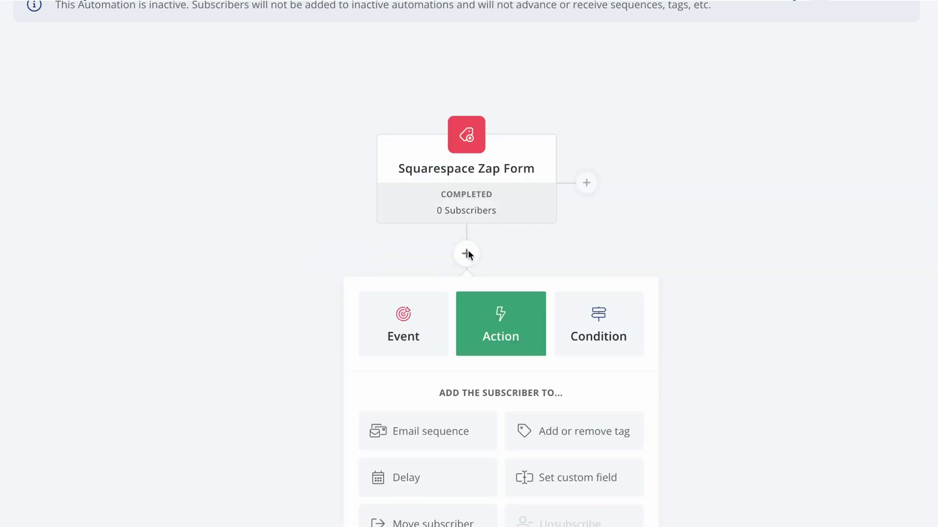
pyautogui.scroll(-3, 319, 349)
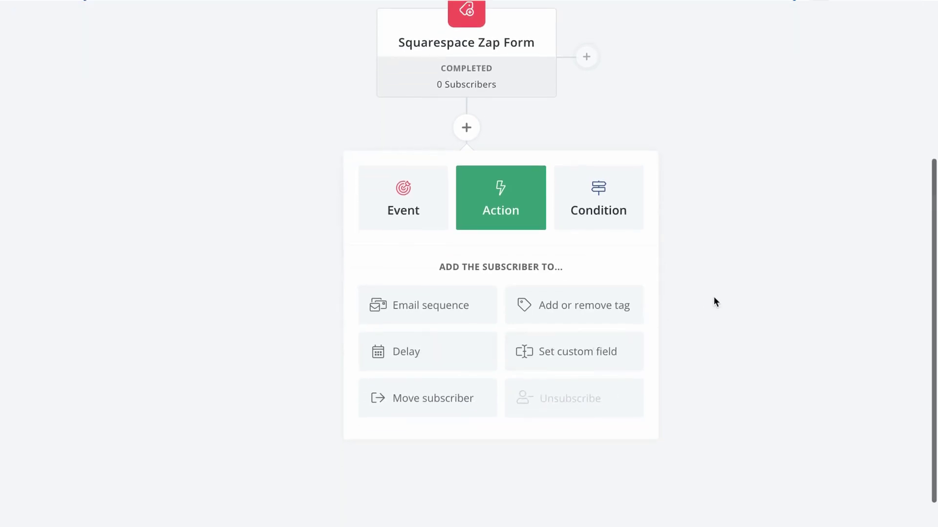
pyautogui.click(451, 308)
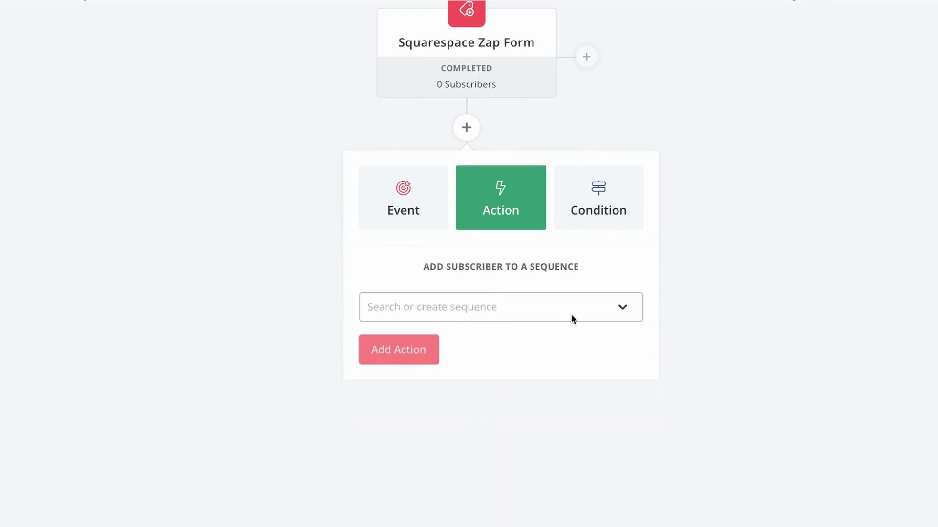
pyautogui.click(570, 314)
pyautogui.click(455, 328)
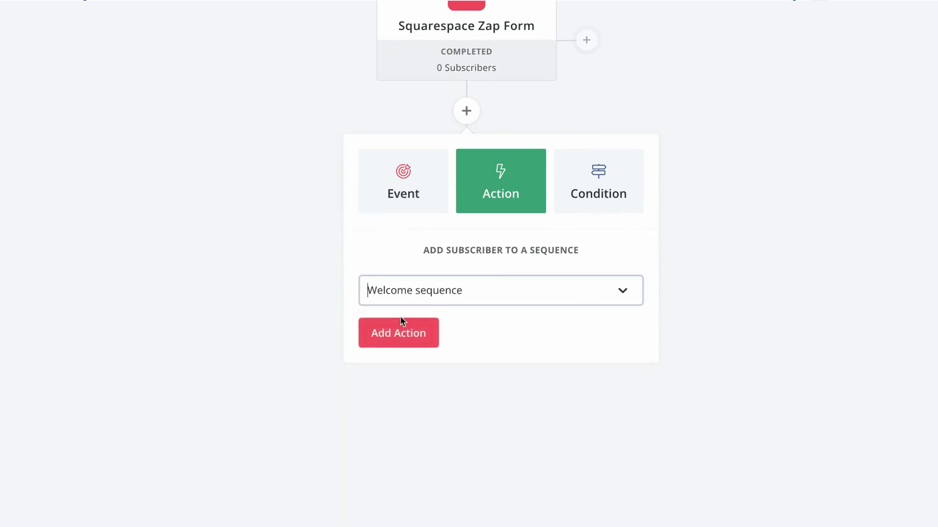
pyautogui.click(395, 336)
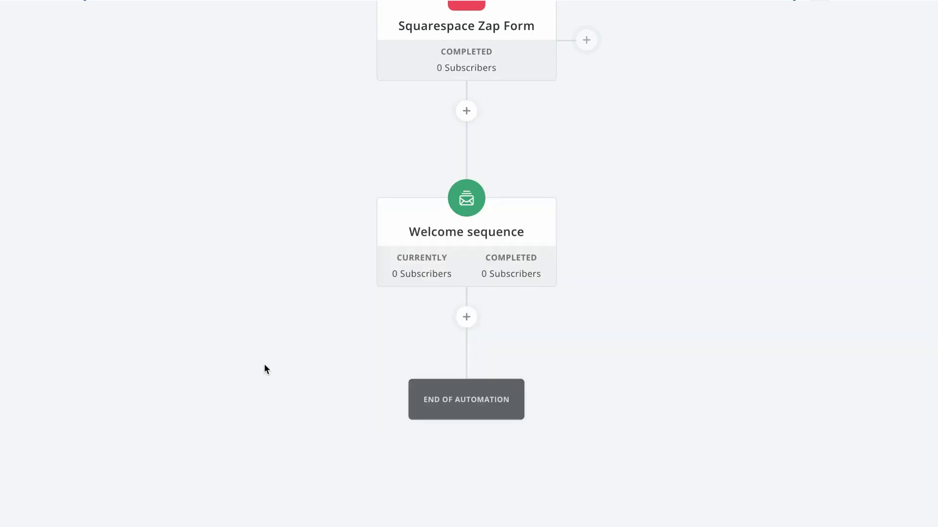
pyautogui.scroll(2, 266, 369)
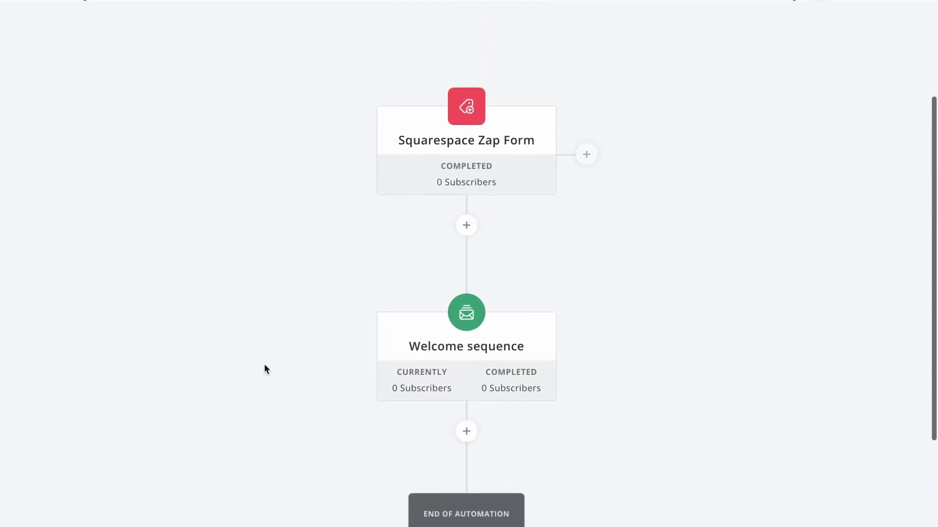